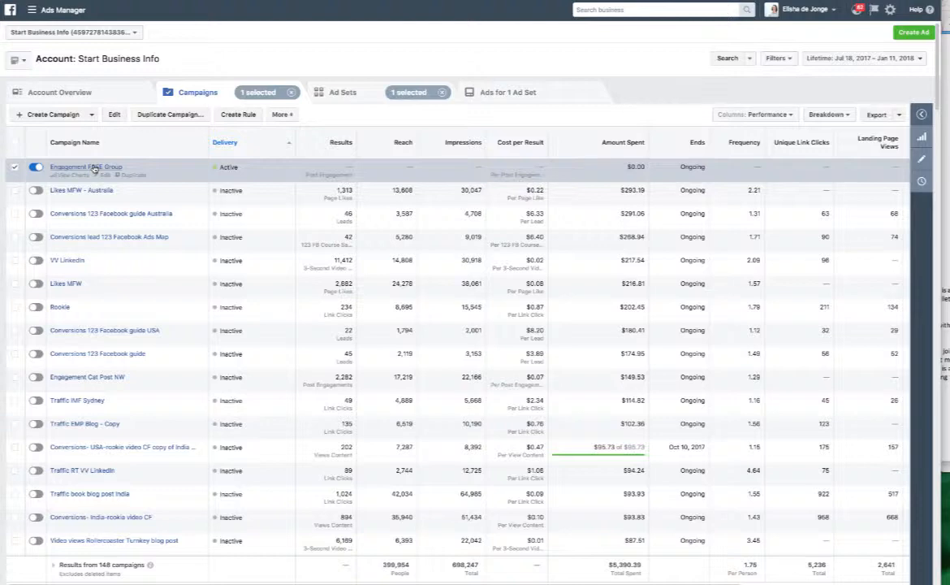
Start a new ad with the Engagement objective, name the campaign "Engagement post" and continue to its ad set.
{"action": "left_click", "coordinate": [903, 34]}
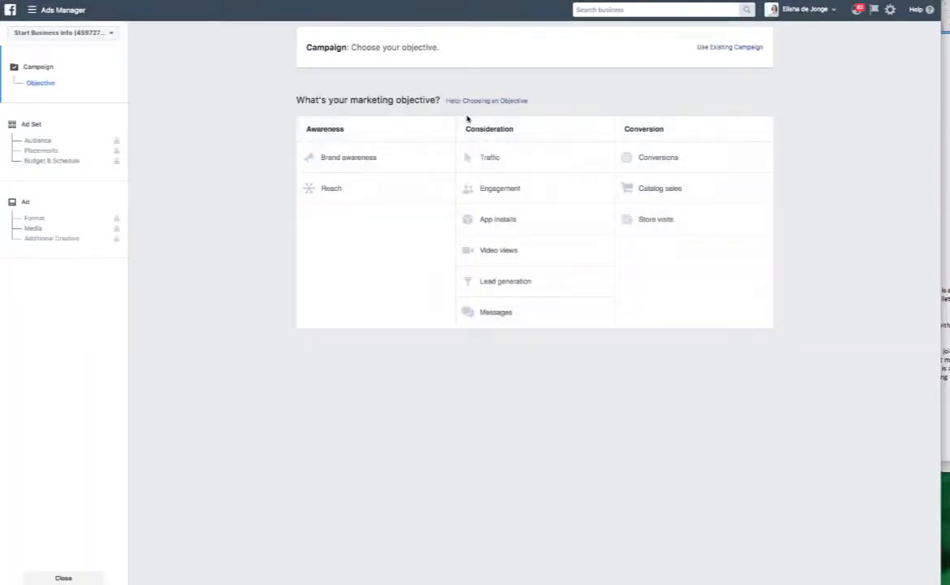
{"action": "left_click", "coordinate": [481, 190]}
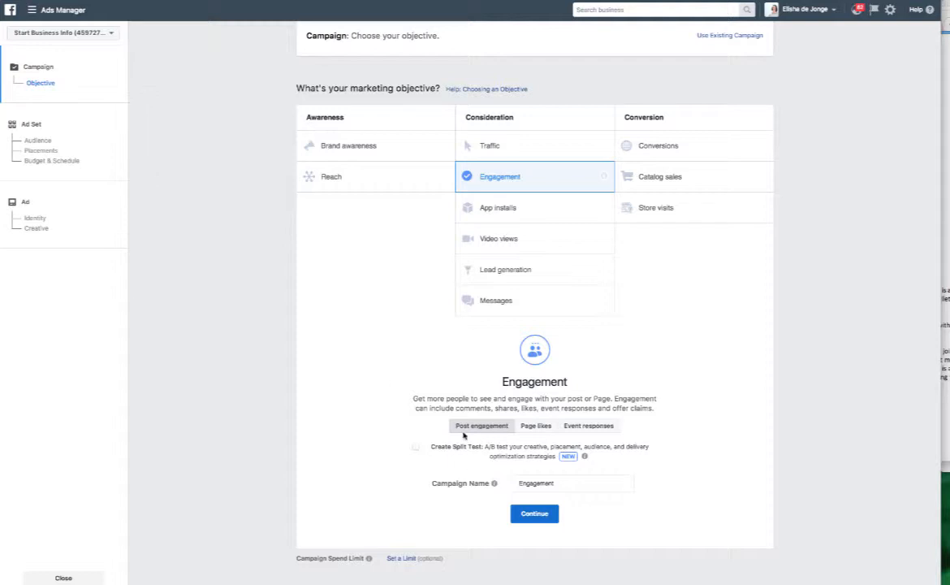
{"action": "left_click", "coordinate": [566, 484]}
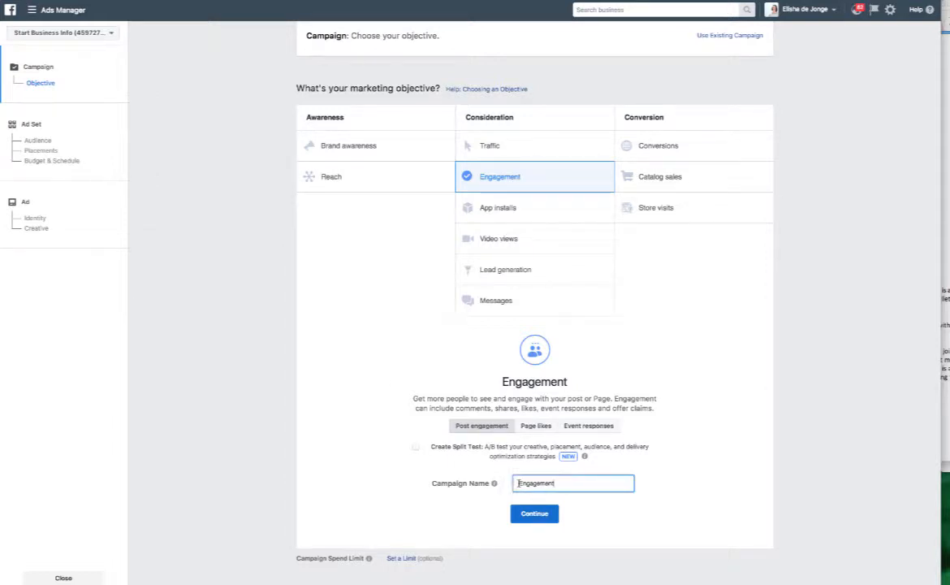
{"action": "left_click_drag", "start_coordinate": [565, 486], "coordinate": [512, 485]}
{"action": "type", "text": "f"}
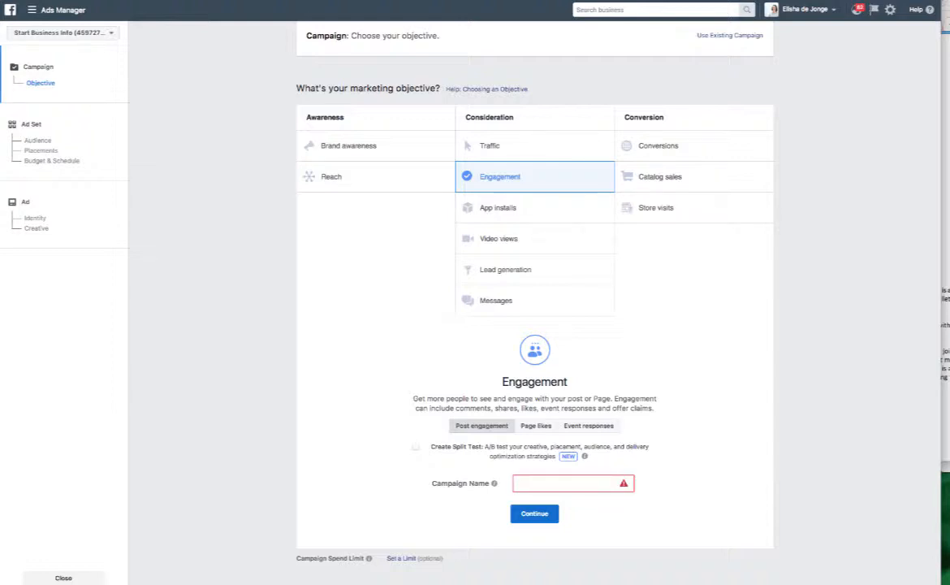
{"action": "type", "text": "Engagemn"}
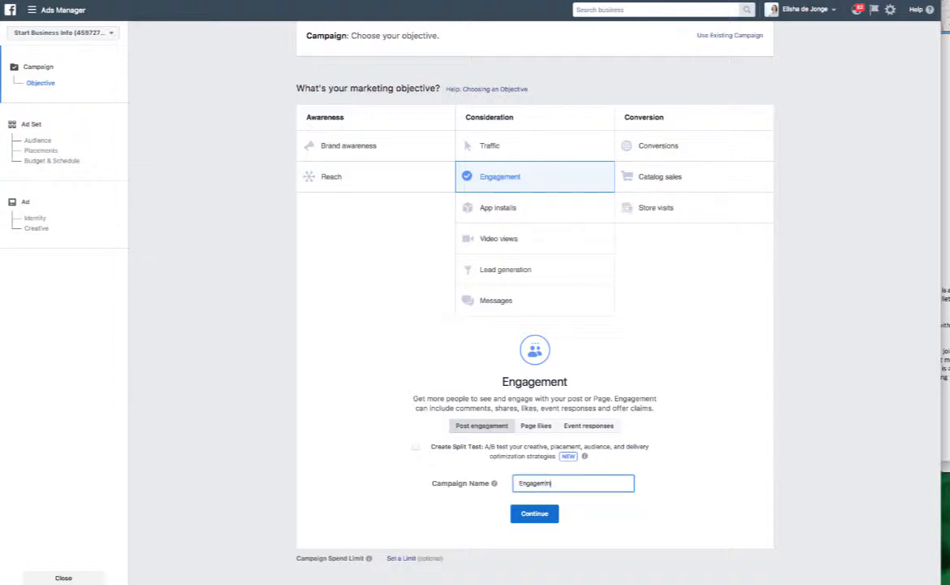
{"action": "key", "text": "BackSpace"}
{"action": "type", "text": "ent psot"}
{"action": "key", "text": "BackSpace"}
{"action": "key", "text": "BackSpace"}
{"action": "key", "text": "BackSpace"}
{"action": "type", "text": "st"}
{"action": "key", "text": "BackSpace"}
{"action": "type", "text": "ost"}
{"action": "left_click", "coordinate": [546, 514]}
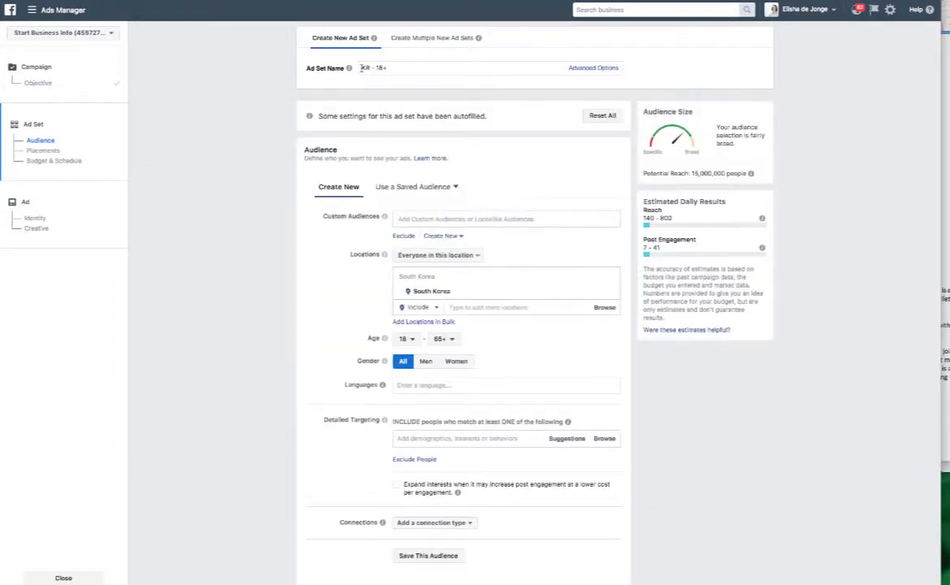
Clear the new ad set's name and leave the draft for the account's campaign list.
{"action": "triple_click", "coordinate": [437, 69]}
{"action": "key", "text": "BackSpace"}
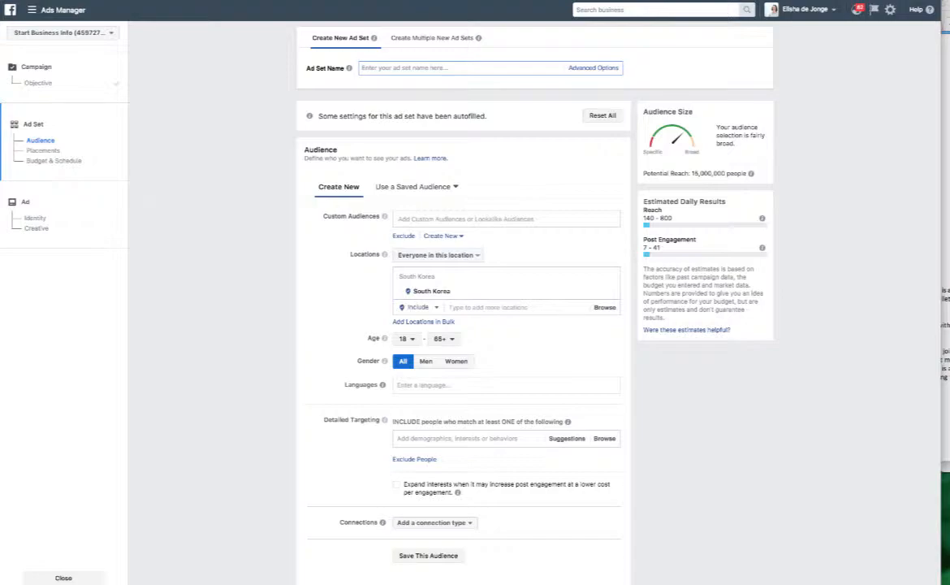
{"action": "left_click", "coordinate": [33, 9]}
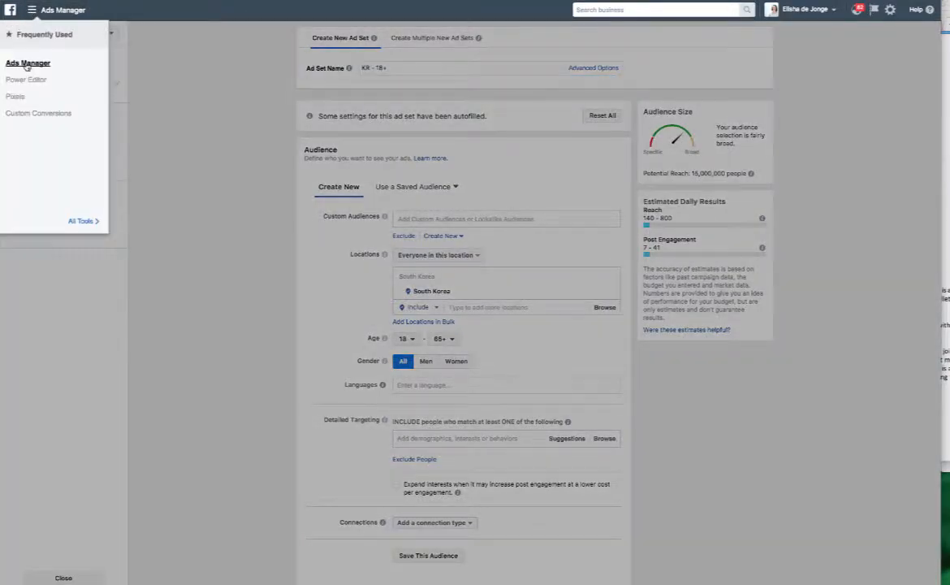
{"action": "left_click", "coordinate": [90, 71]}
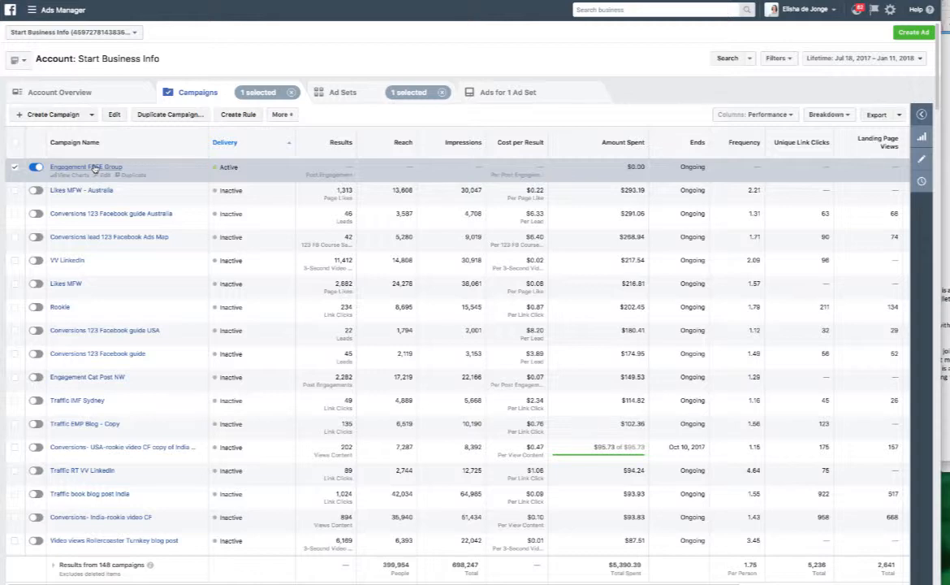
Duplicate the USA & Australia Warm Audience ad set inside the Engagement FREE Group campaign.
{"action": "left_click", "coordinate": [95, 167]}
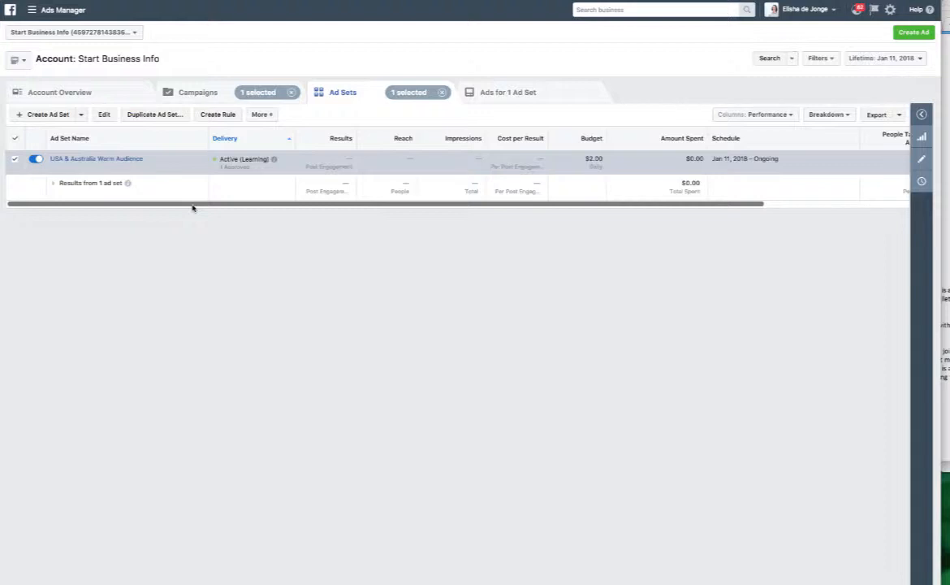
{"action": "mouse_move", "coordinate": [159, 169]}
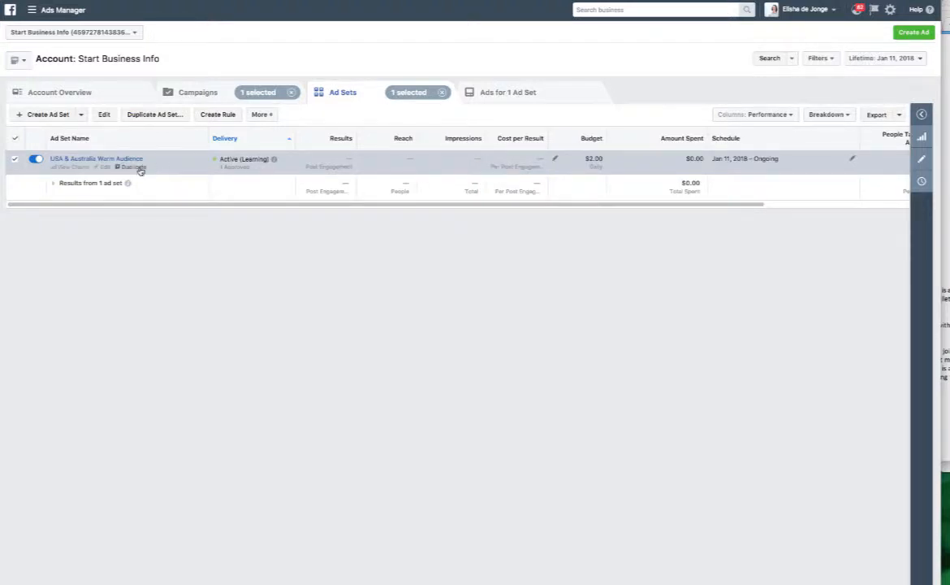
{"action": "mouse_move", "coordinate": [116, 158]}
{"action": "left_click", "coordinate": [118, 166]}
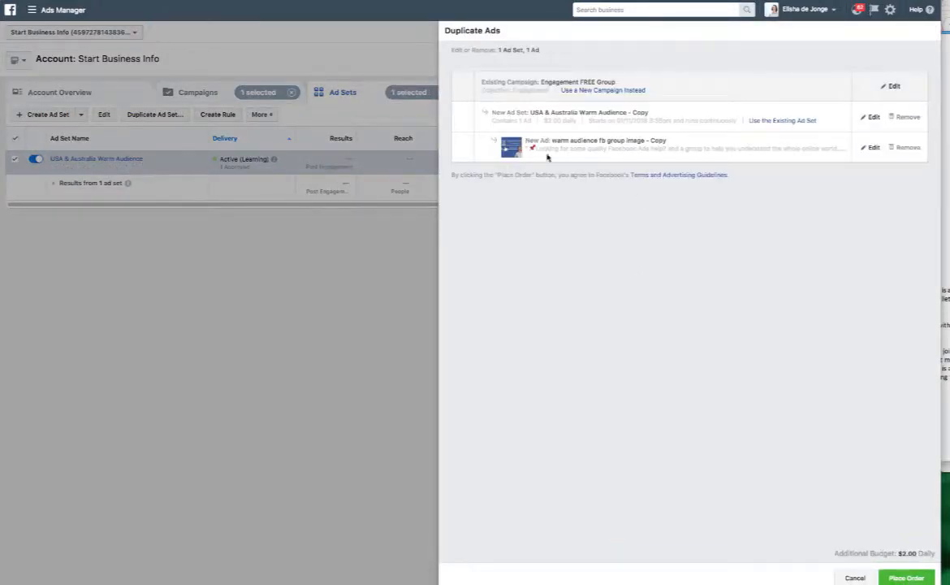
Rename the duplicated ad set "Australia LLA".
{"action": "left_click", "coordinate": [873, 118]}
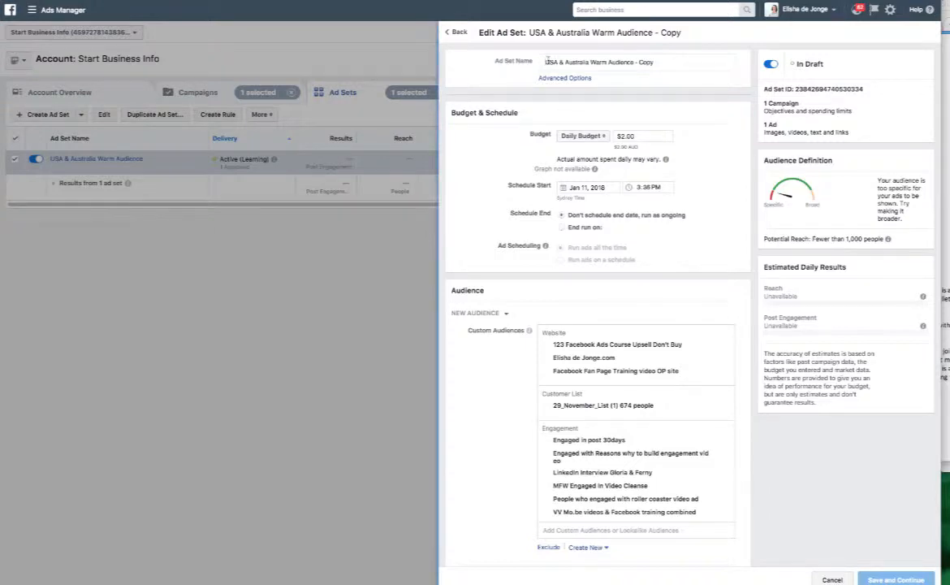
{"action": "left_click_drag", "start_coordinate": [549, 62], "coordinate": [699, 60]}
{"action": "key", "text": "BackSpace"}
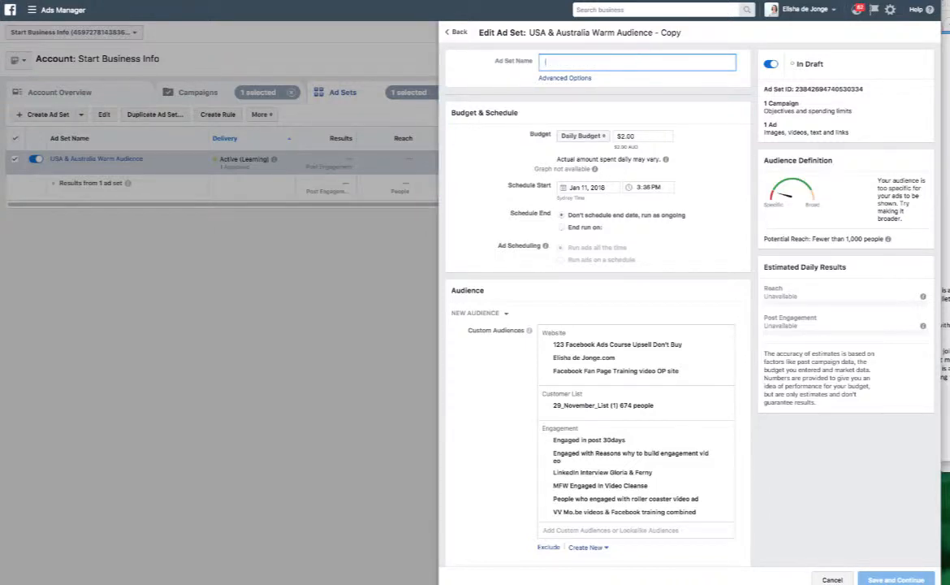
{"action": "type", "text": "Australia"}
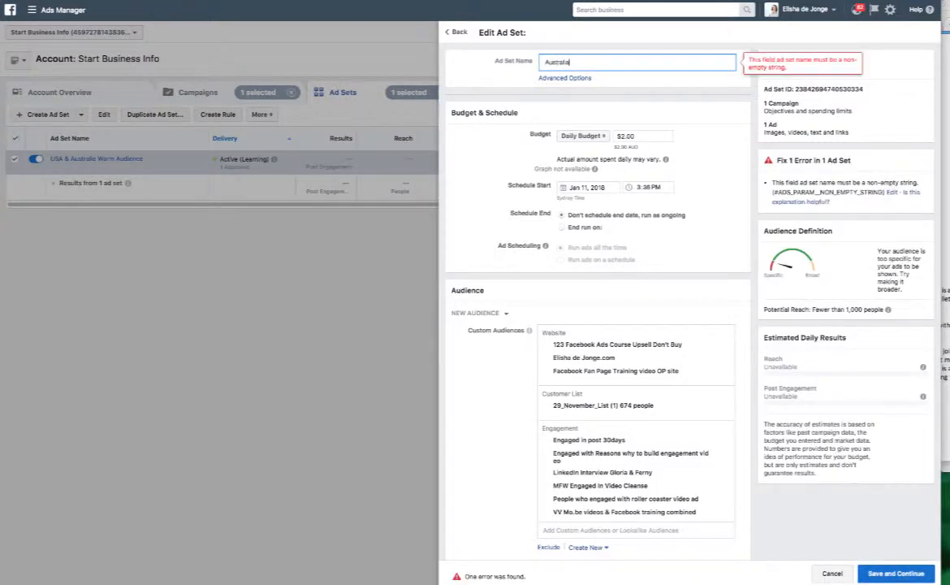
{"action": "type", "text": " LLA"}
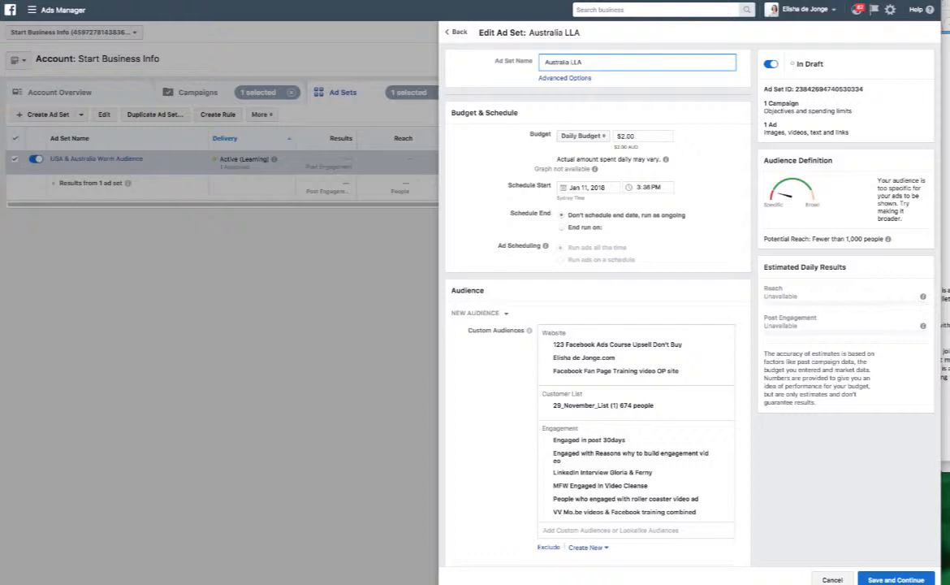
Remove all website, customer list and engagement custom audiences from the Australia LLA ad set.
{"action": "scroll", "coordinate": [675, 205], "scroll_direction": "down", "scroll_amount": 1}
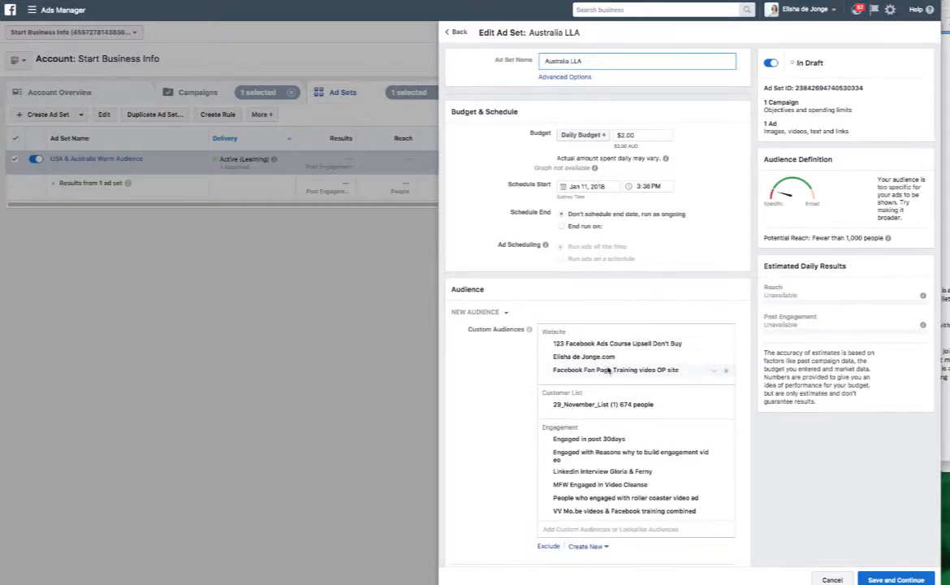
{"action": "left_click", "coordinate": [725, 344]}
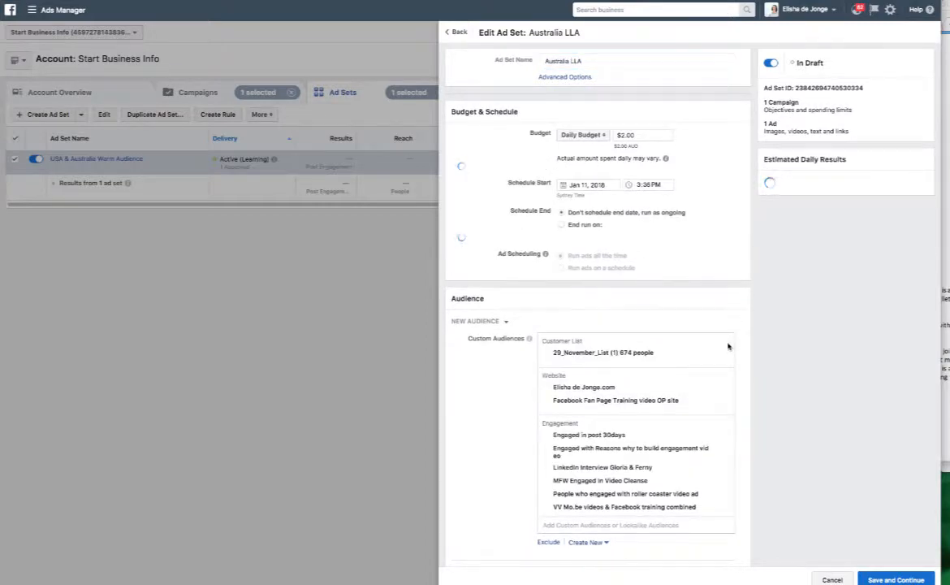
{"action": "left_click", "coordinate": [726, 356]}
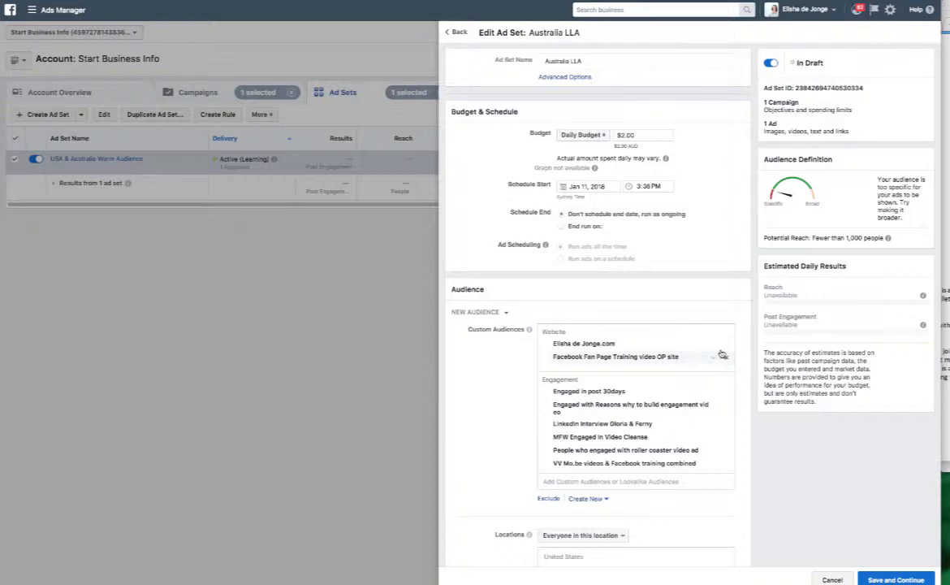
{"action": "left_click", "coordinate": [726, 360]}
{"action": "left_click", "coordinate": [726, 355]}
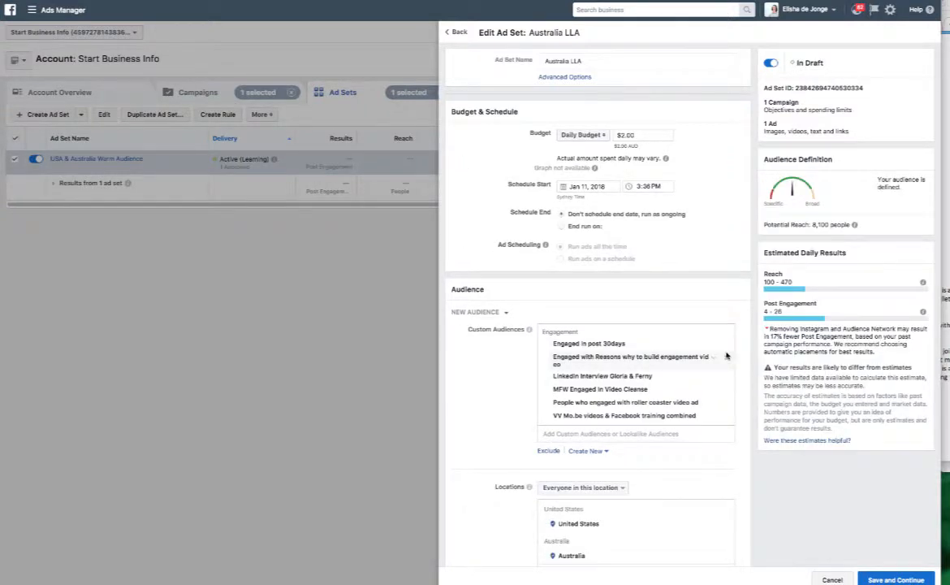
{"action": "left_click", "coordinate": [725, 358]}
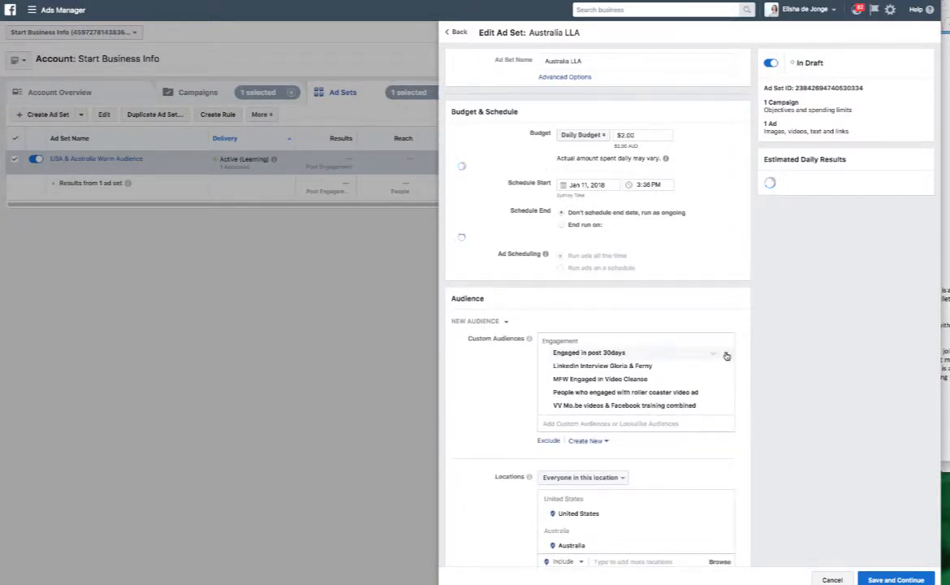
{"action": "left_click", "coordinate": [726, 355]}
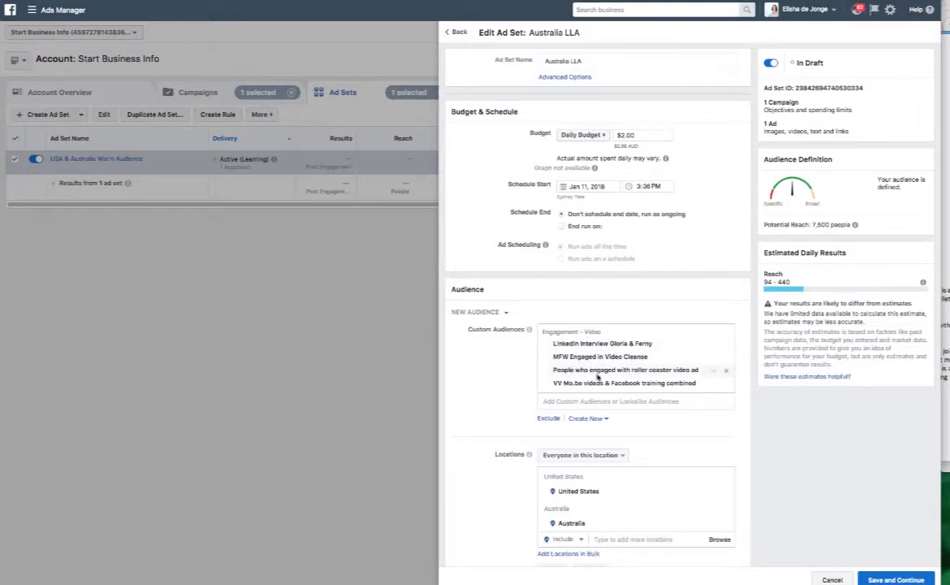
{"action": "left_click", "coordinate": [728, 385]}
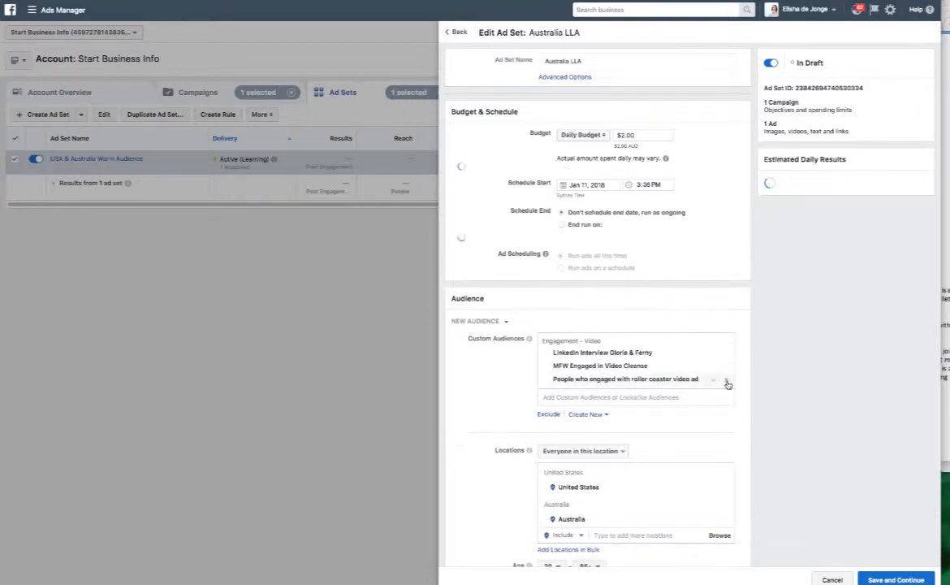
{"action": "left_click", "coordinate": [726, 379]}
{"action": "left_click", "coordinate": [725, 369]}
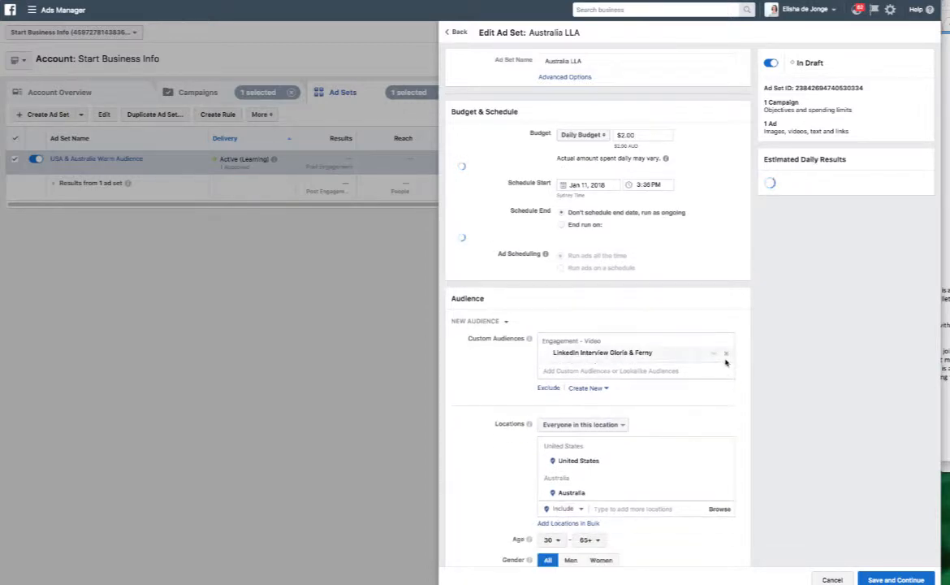
{"action": "left_click", "coordinate": [725, 354]}
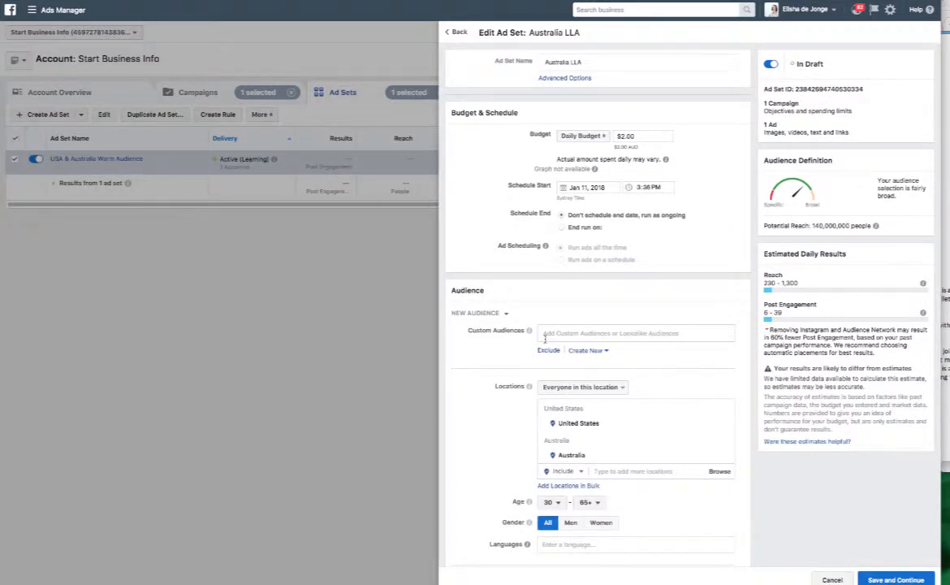
Add the AU 1% lookalike audiences based on the Turnkey Business Blog post and the LinkedIn interview.
{"action": "left_click", "coordinate": [642, 333]}
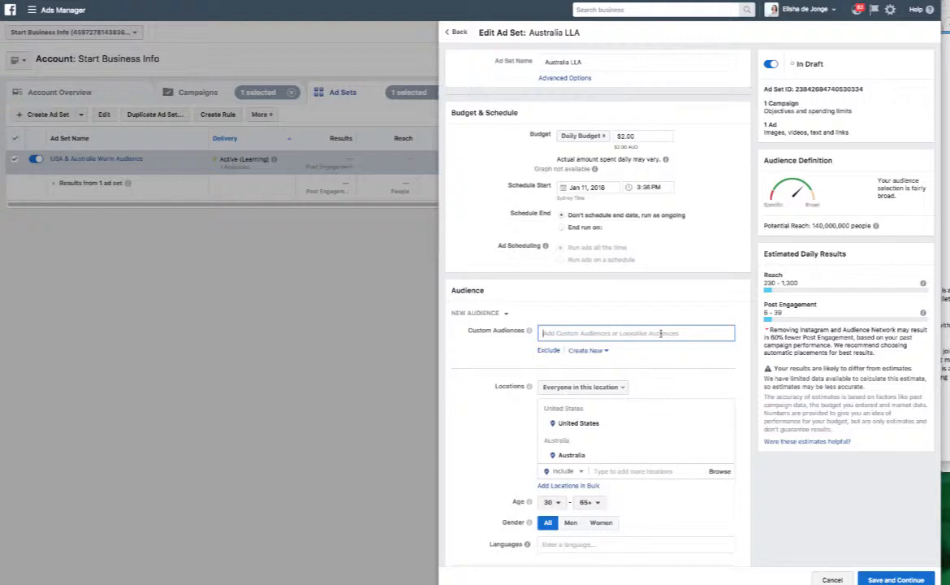
{"action": "left_click", "coordinate": [664, 333]}
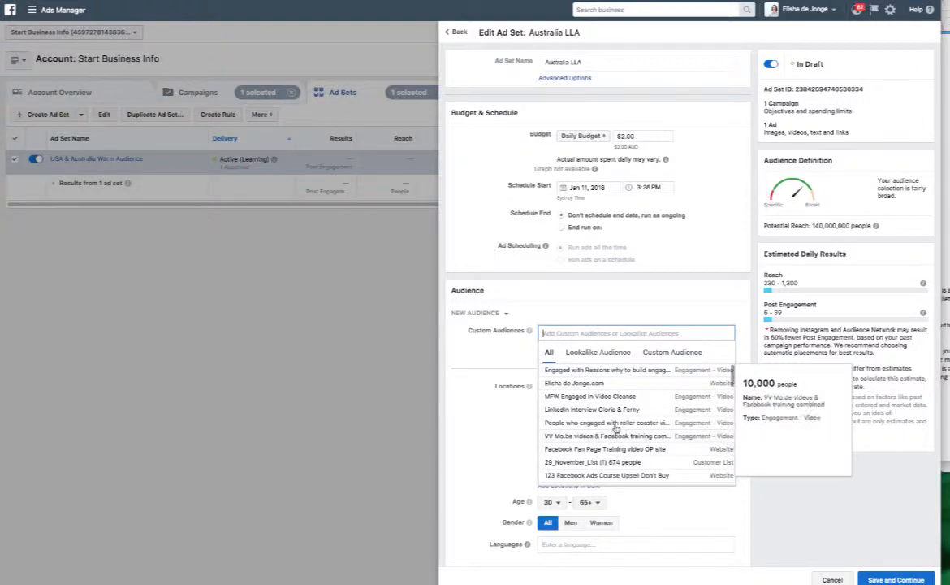
{"action": "left_click", "coordinate": [594, 354]}
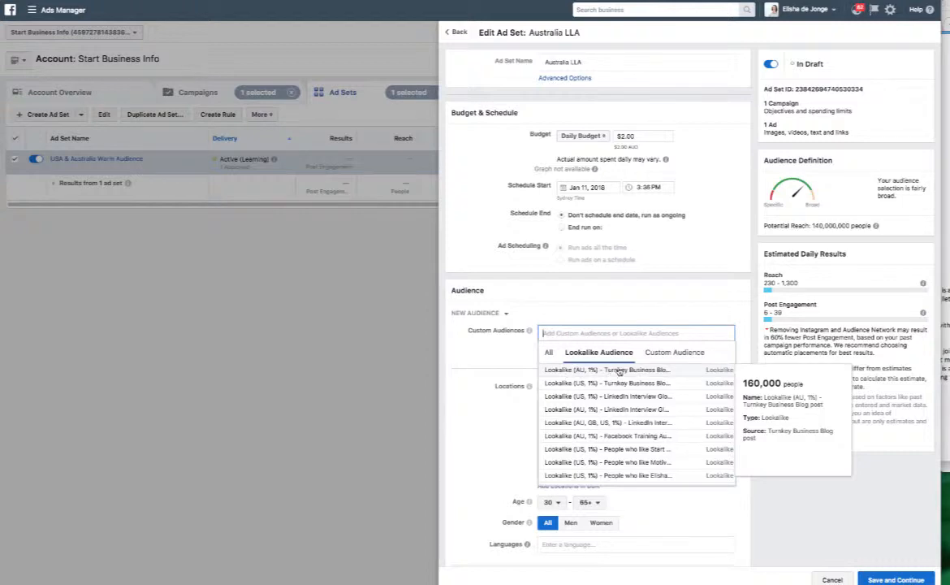
{"action": "left_click", "coordinate": [641, 371]}
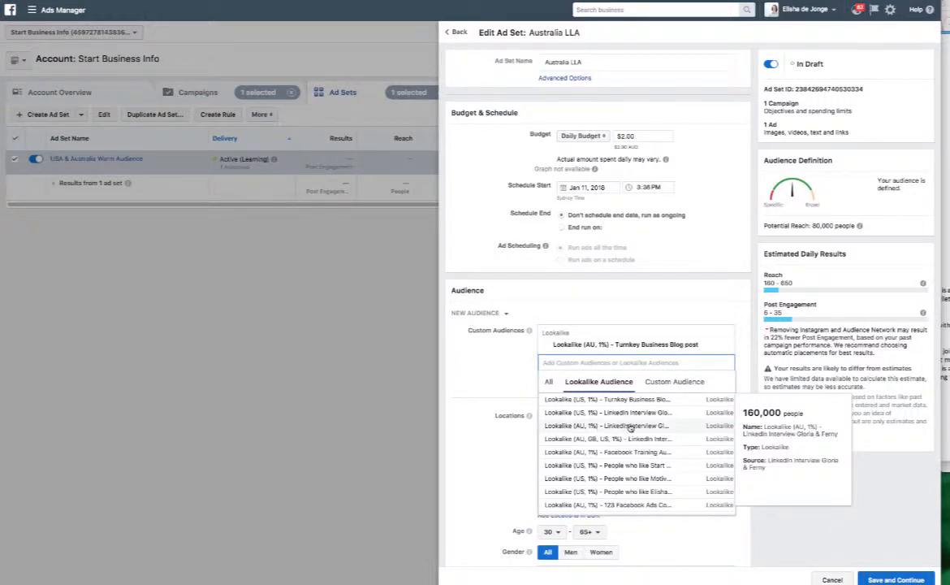
{"action": "left_click", "coordinate": [630, 427]}
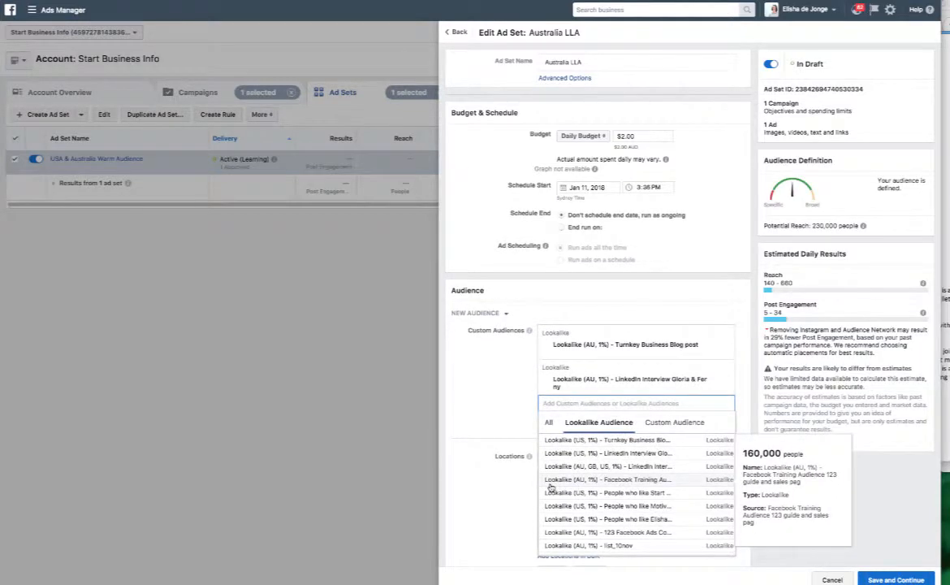
Add the AU 1% lookalikes based on Facebook Training Audience 123 guide, 123 Facebook Ads Course Upsell Don't Buy and list_10nov.
{"action": "left_click", "coordinate": [641, 480]}
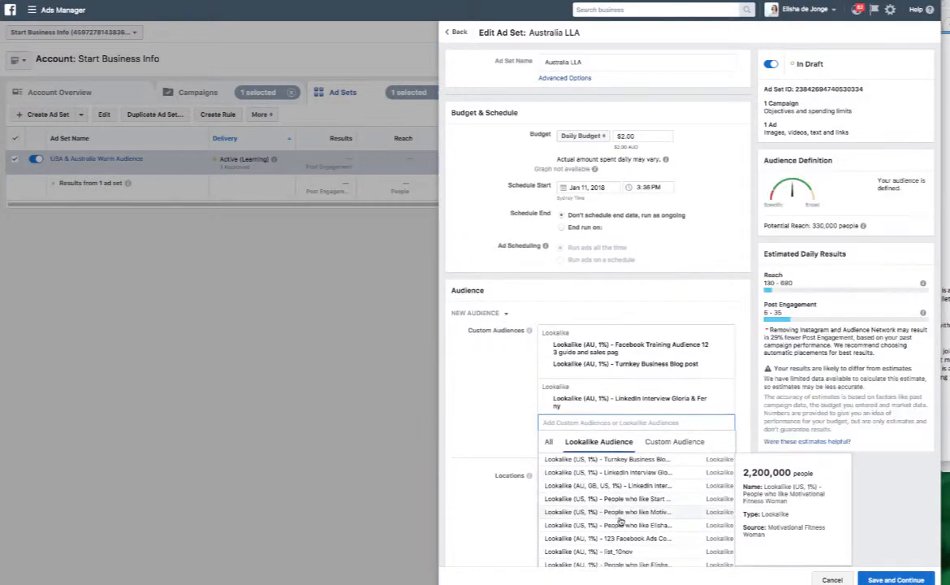
{"action": "scroll", "coordinate": [619, 518], "scroll_direction": "down", "scroll_amount": 2}
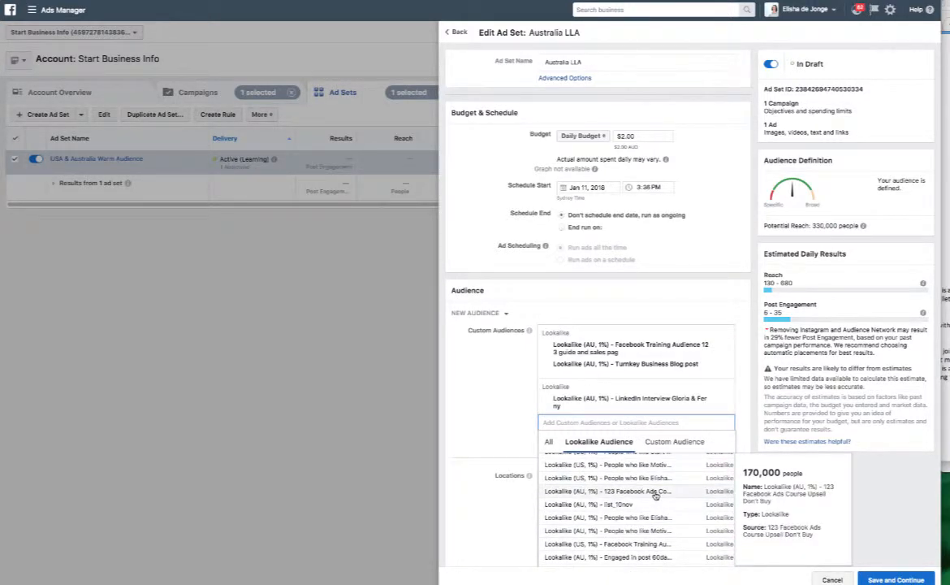
{"action": "left_click", "coordinate": [631, 491]}
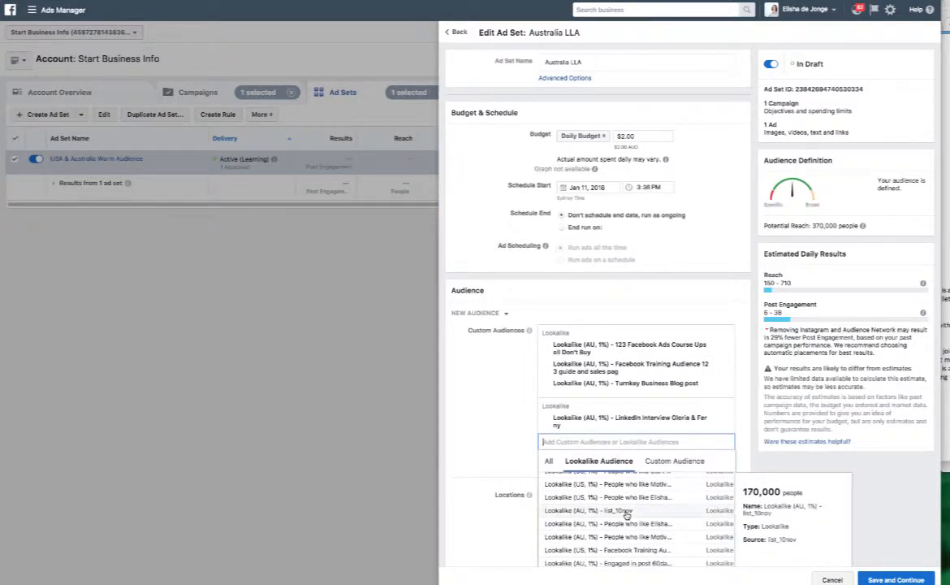
{"action": "left_click", "coordinate": [618, 511]}
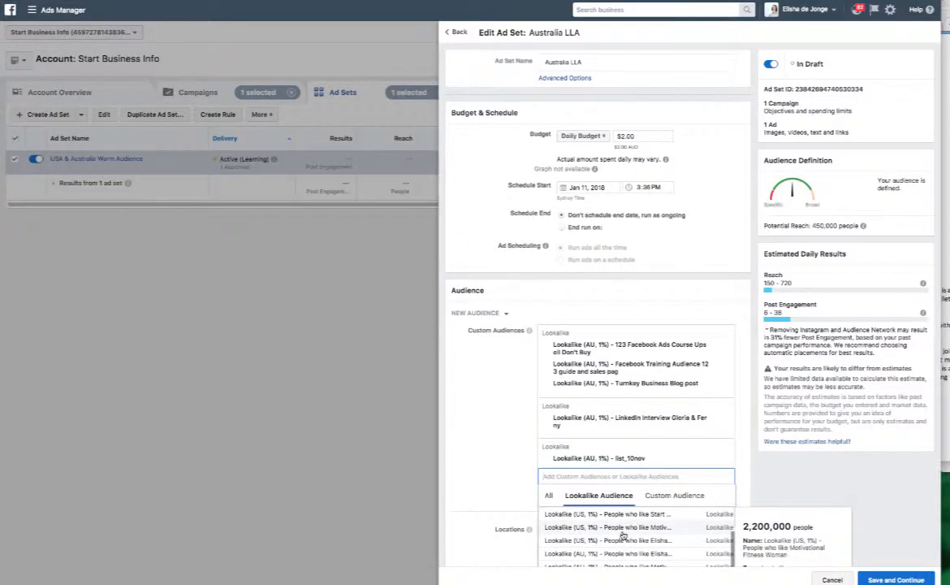
Add the AU 1% lookalikes of people who like the advertiser's own public-figure page and people who like Motivational Fitness Woman.
{"action": "scroll", "coordinate": [623, 535], "scroll_direction": "down", "scroll_amount": 1}
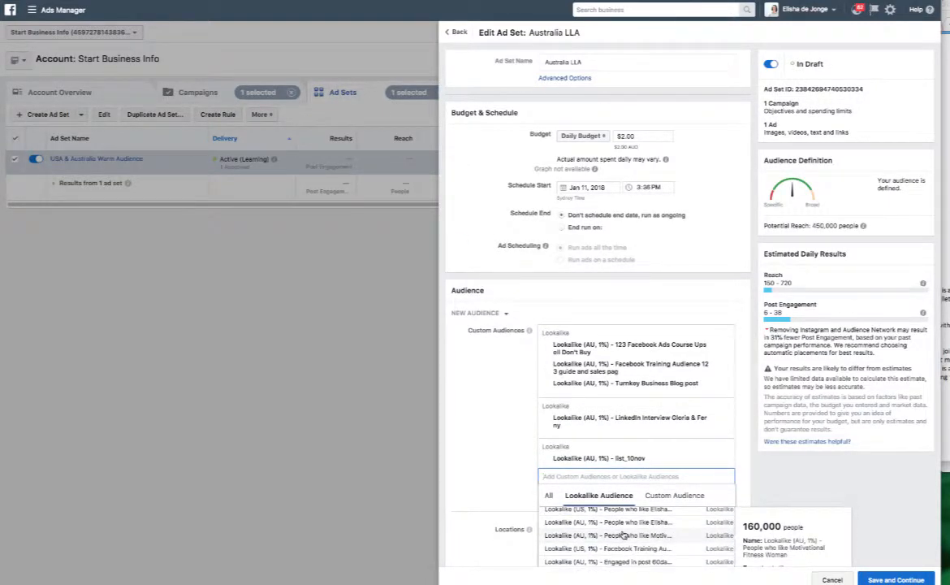
{"action": "scroll", "coordinate": [623, 534], "scroll_direction": "down", "scroll_amount": 1}
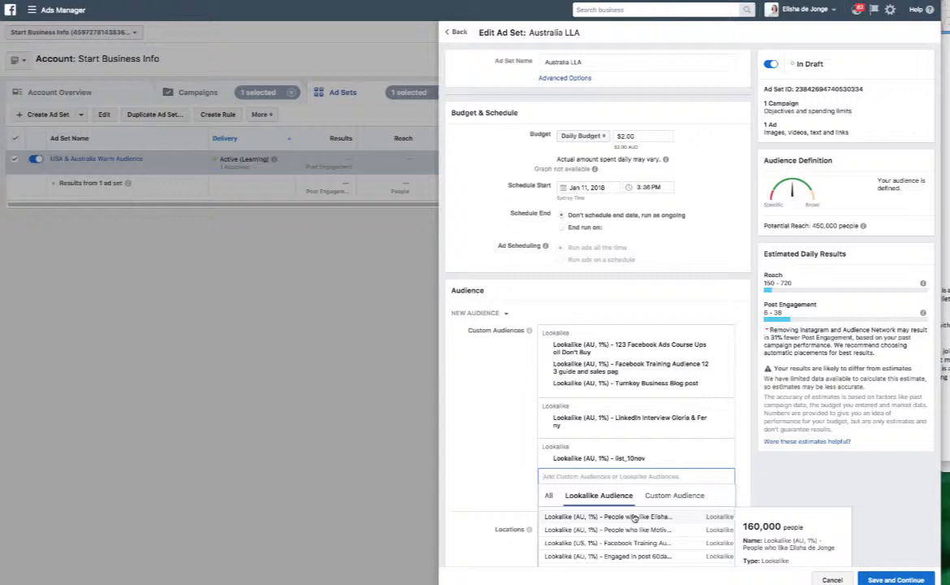
{"action": "left_click", "coordinate": [634, 517]}
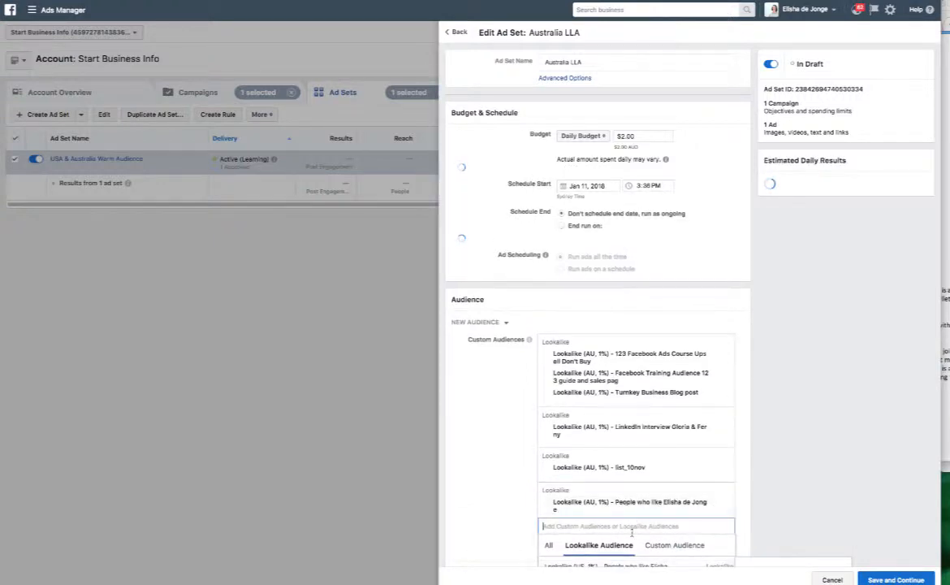
{"action": "scroll", "coordinate": [637, 523], "scroll_direction": "down", "scroll_amount": 2}
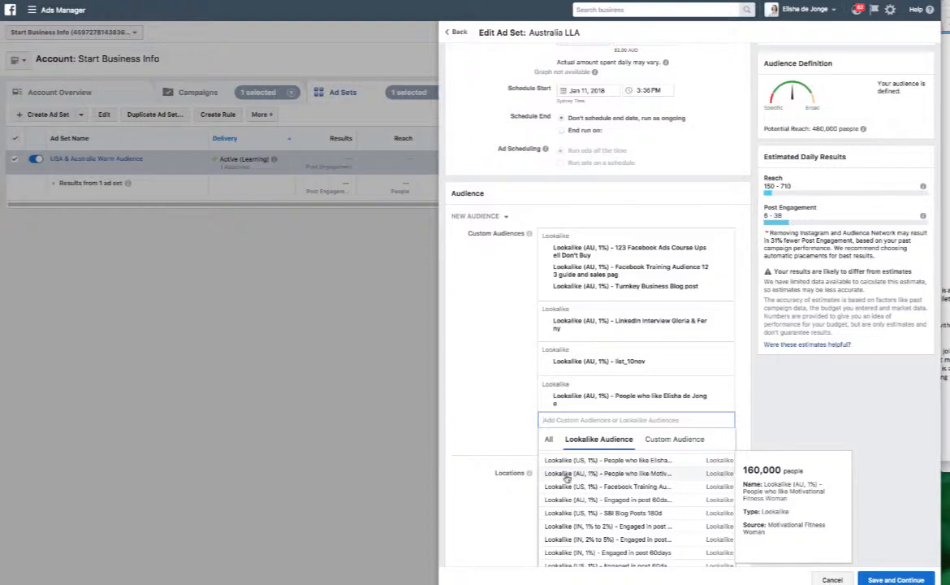
{"action": "left_click", "coordinate": [639, 475]}
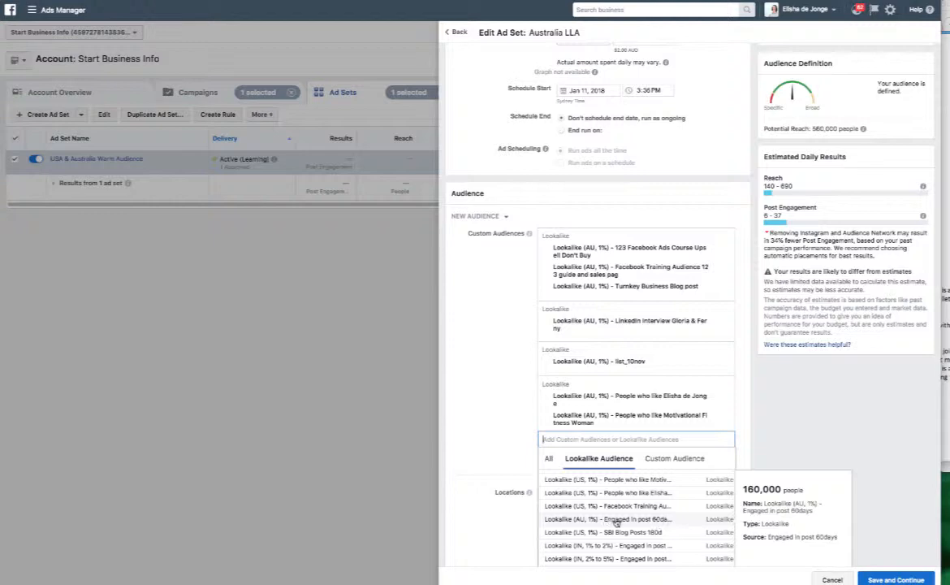
{"action": "scroll", "coordinate": [623, 522], "scroll_direction": "up", "scroll_amount": 1}
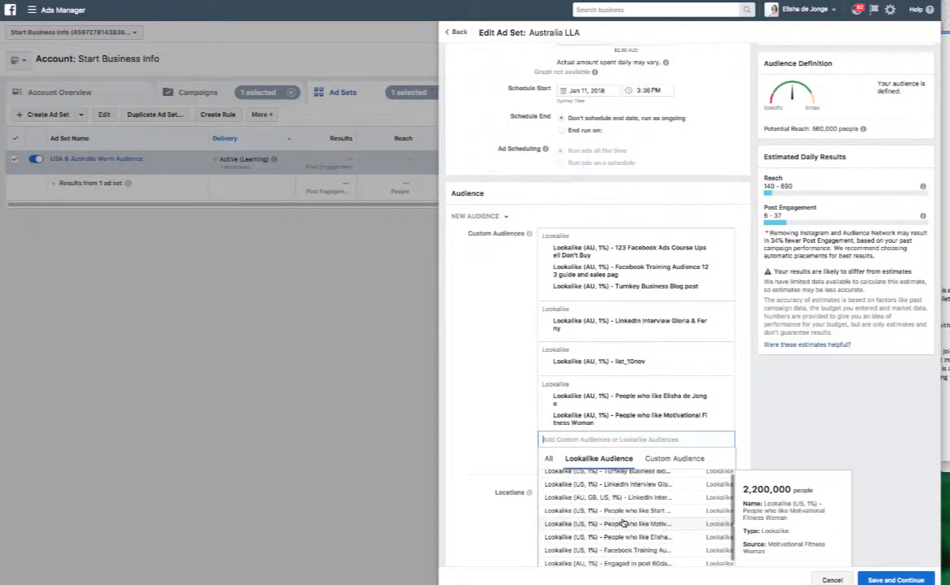
{"action": "scroll", "coordinate": [623, 522], "scroll_direction": "up", "scroll_amount": 1}
{"action": "scroll", "coordinate": [623, 522], "scroll_direction": "down", "scroll_amount": 1}
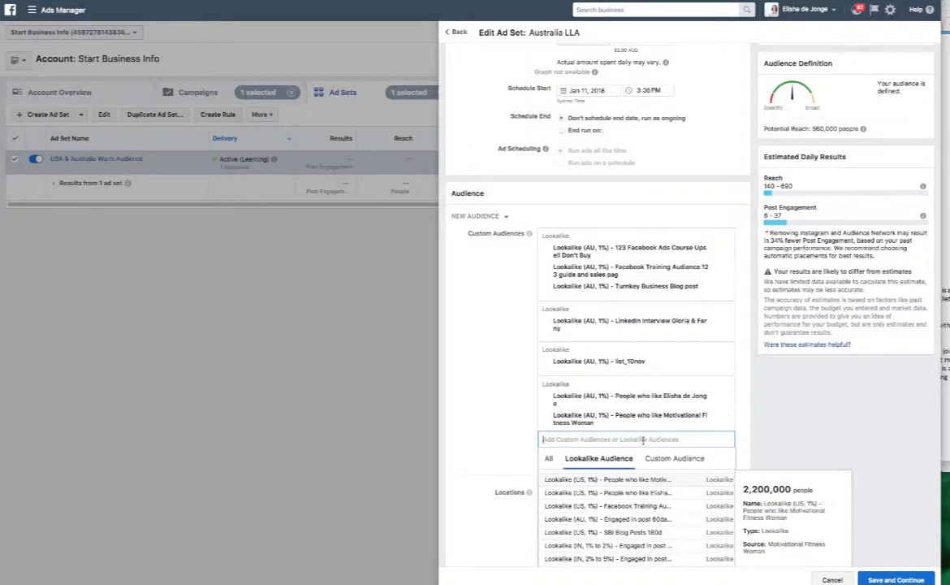
{"action": "left_click", "coordinate": [471, 428]}
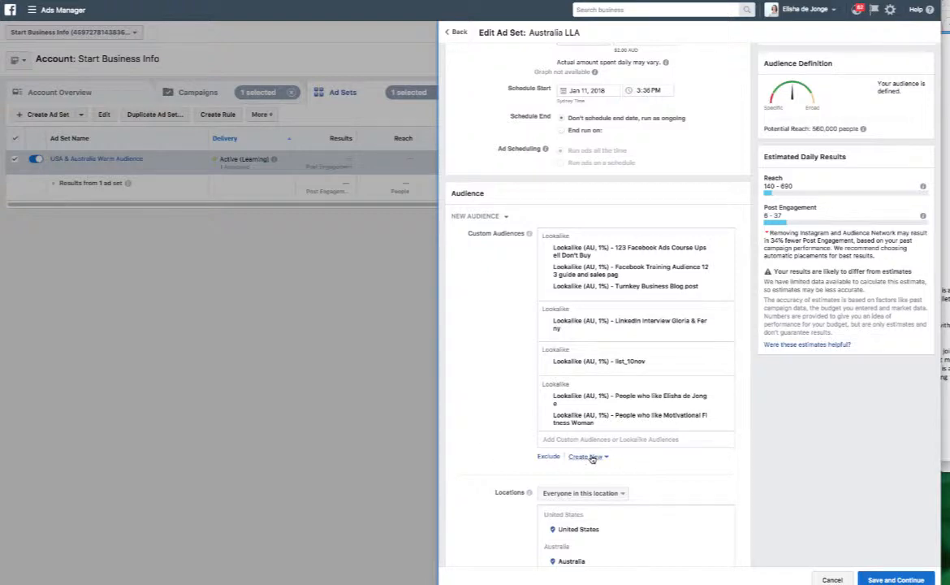
Create a 1% lookalike audience from the Engaged in post 30days source, with Australia replacing United States as its location.
{"action": "left_click", "coordinate": [593, 459]}
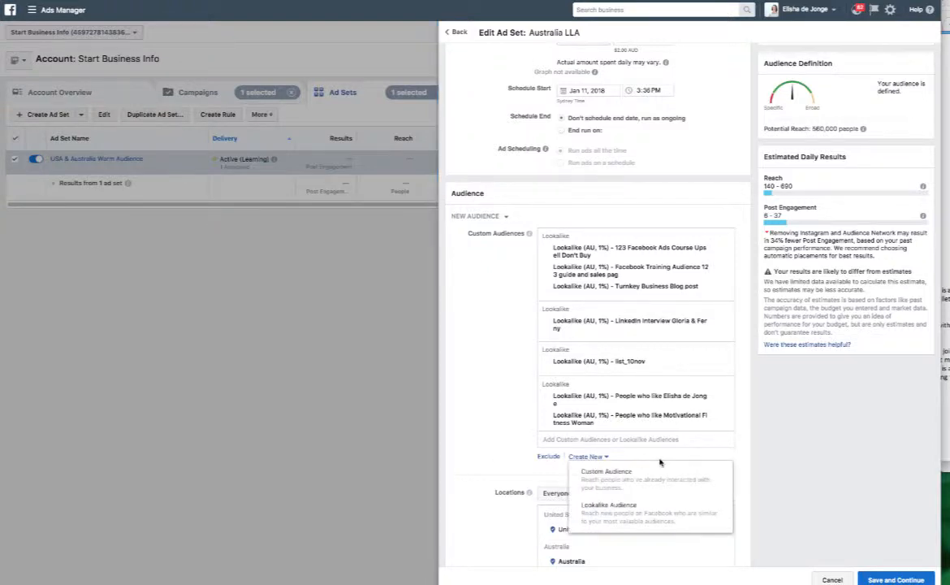
{"action": "left_click", "coordinate": [614, 515]}
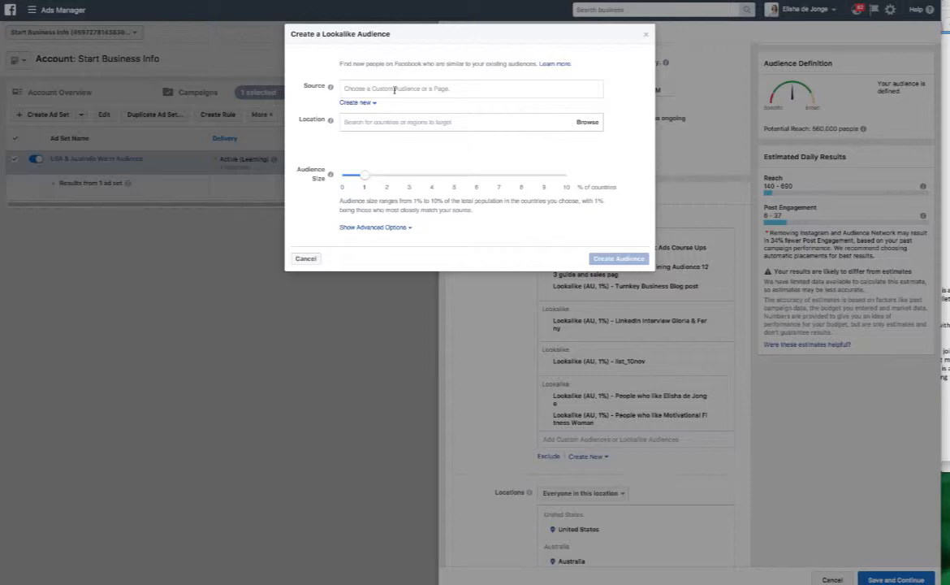
{"action": "left_click", "coordinate": [394, 87]}
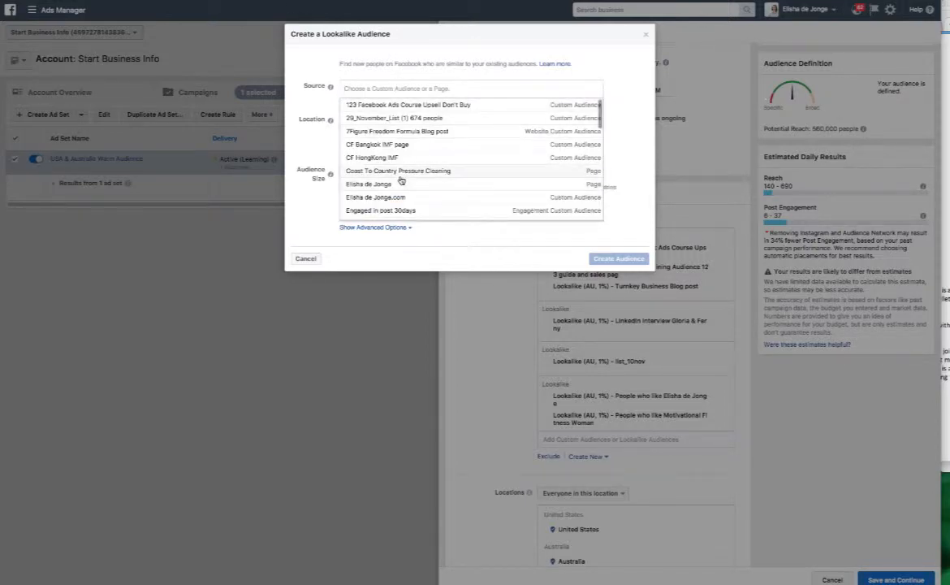
{"action": "scroll", "coordinate": [377, 150], "scroll_direction": "down", "scroll_amount": 3}
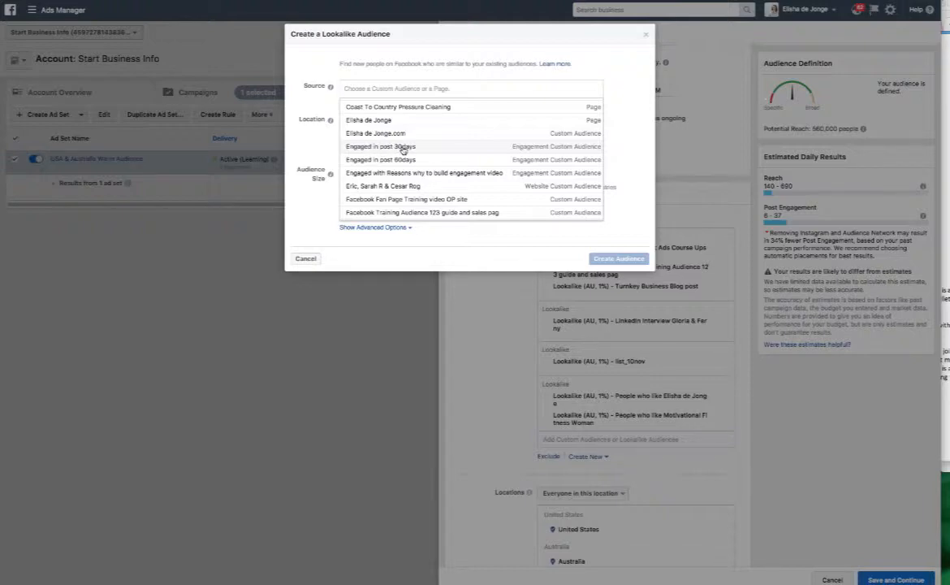
{"action": "left_click", "coordinate": [403, 149]}
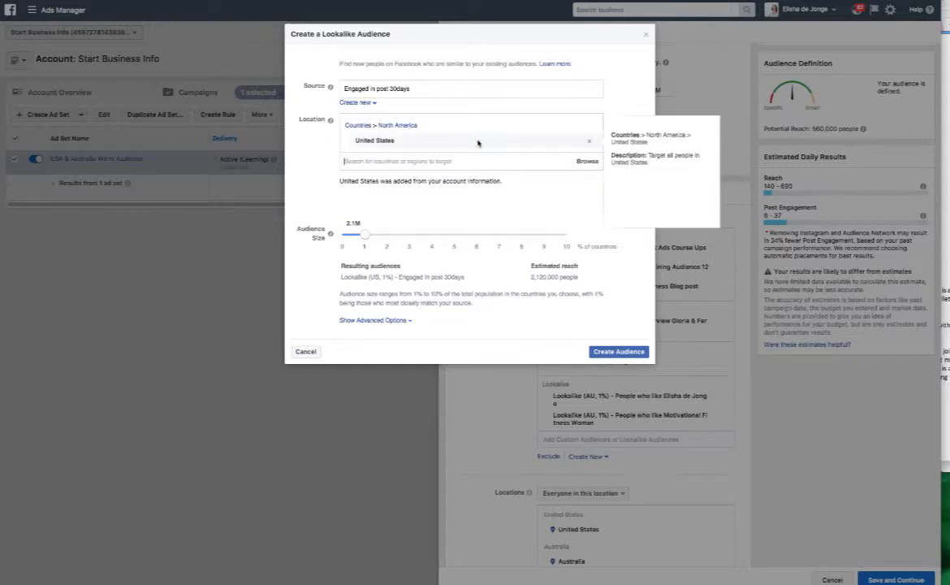
{"action": "left_click", "coordinate": [587, 142]}
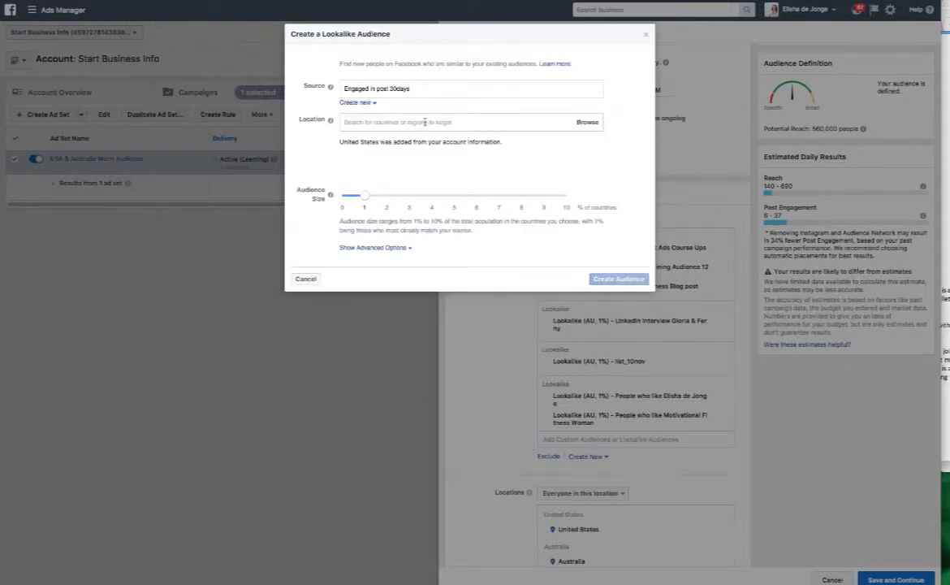
{"action": "type", "text": "Austra"}
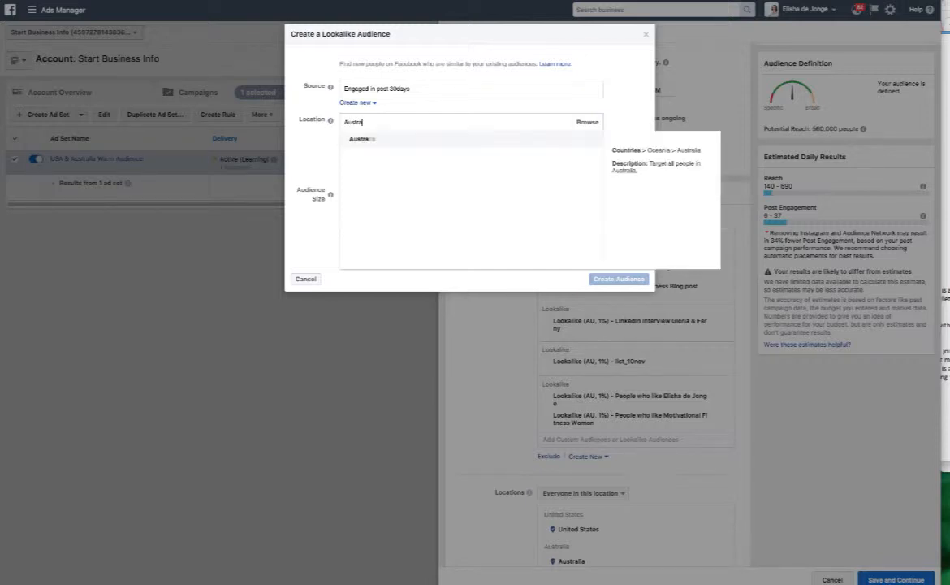
{"action": "left_click", "coordinate": [380, 139]}
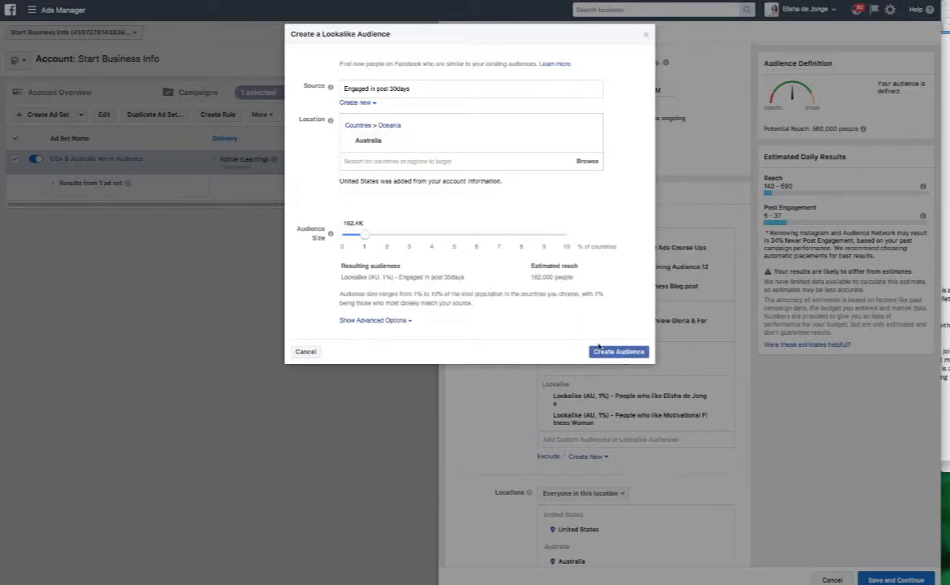
{"action": "left_click", "coordinate": [616, 352]}
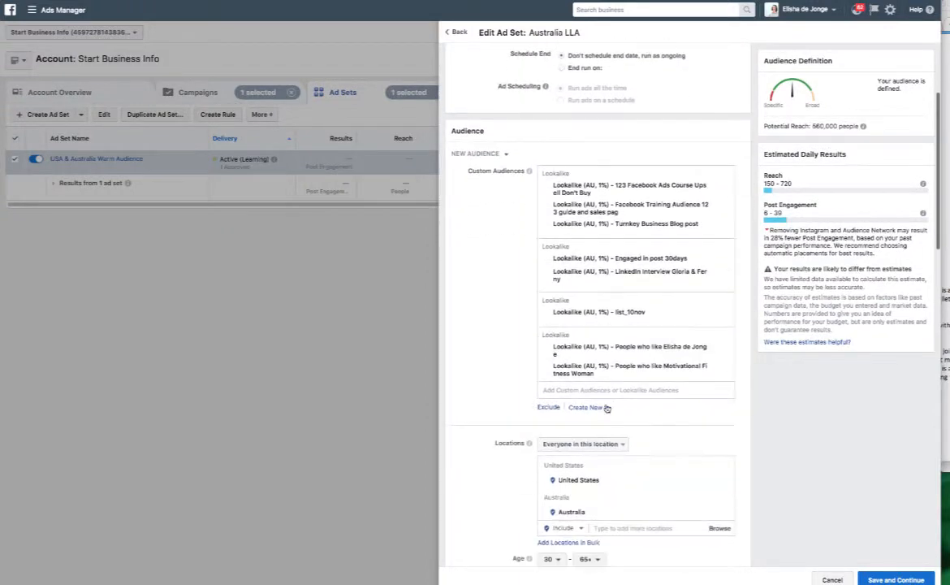
{"action": "left_click", "coordinate": [607, 452]}
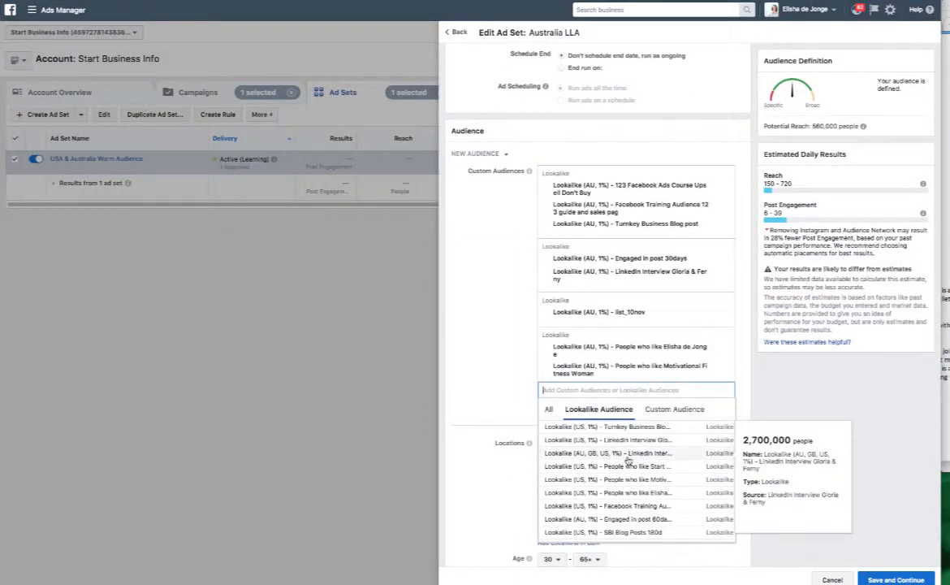
{"action": "scroll", "coordinate": [621, 459], "scroll_direction": "down", "scroll_amount": 2}
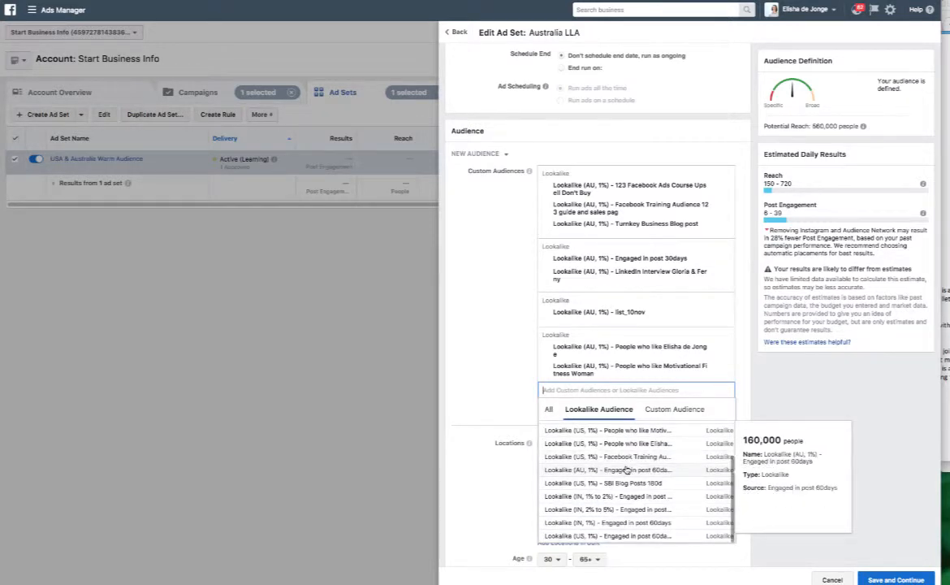
{"action": "left_click", "coordinate": [493, 390]}
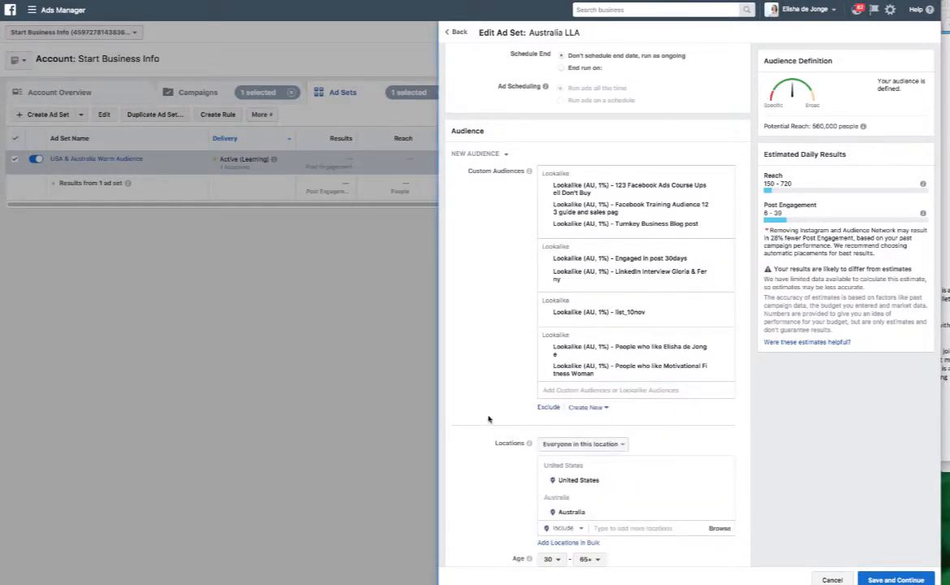
Remove United States from the Australia LLA ad set's locations and save the ad set.
{"action": "scroll", "coordinate": [488, 418], "scroll_direction": "down", "scroll_amount": 3}
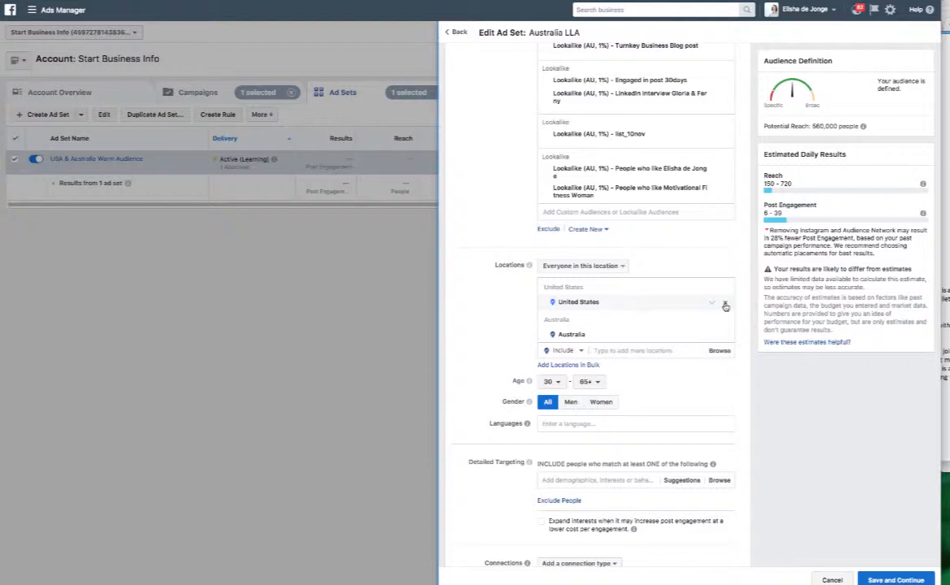
{"action": "left_click", "coordinate": [725, 306]}
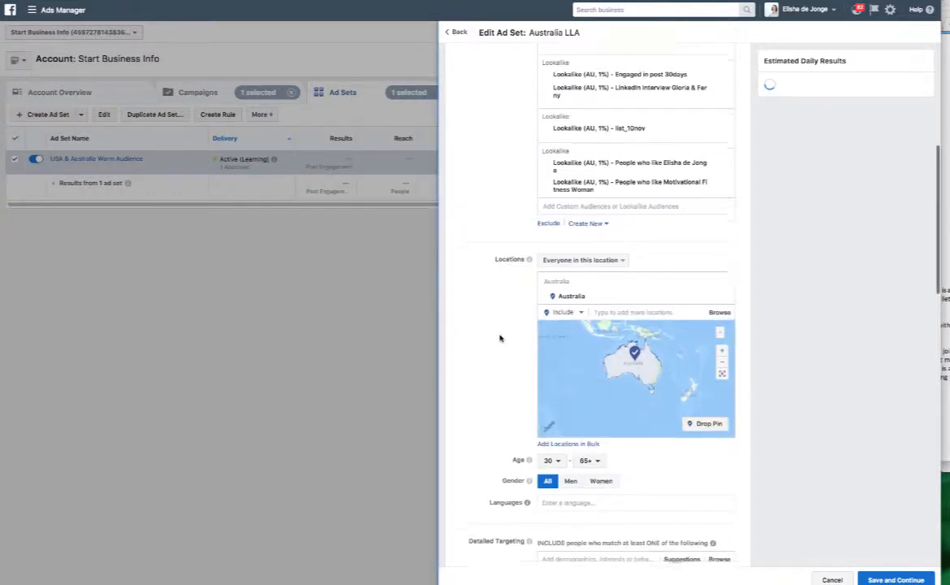
{"action": "scroll", "coordinate": [499, 338], "scroll_direction": "down", "scroll_amount": 3}
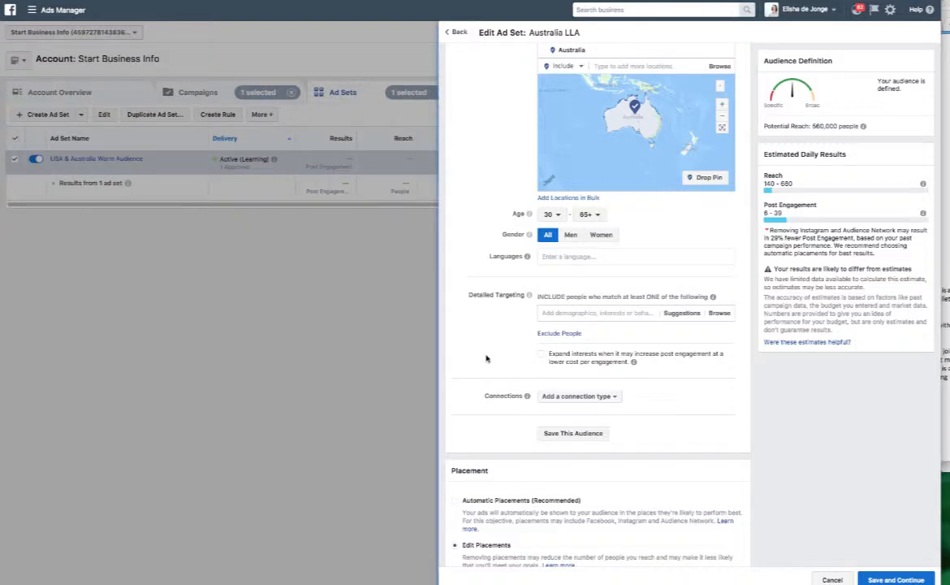
{"action": "scroll", "coordinate": [486, 358], "scroll_direction": "down", "scroll_amount": 5}
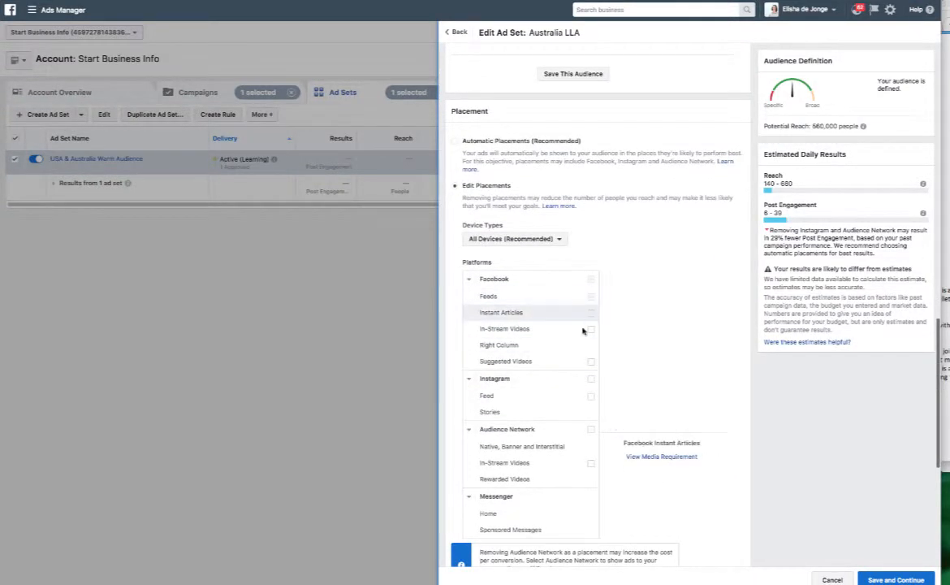
{"action": "scroll", "coordinate": [552, 375], "scroll_direction": "down", "scroll_amount": 5}
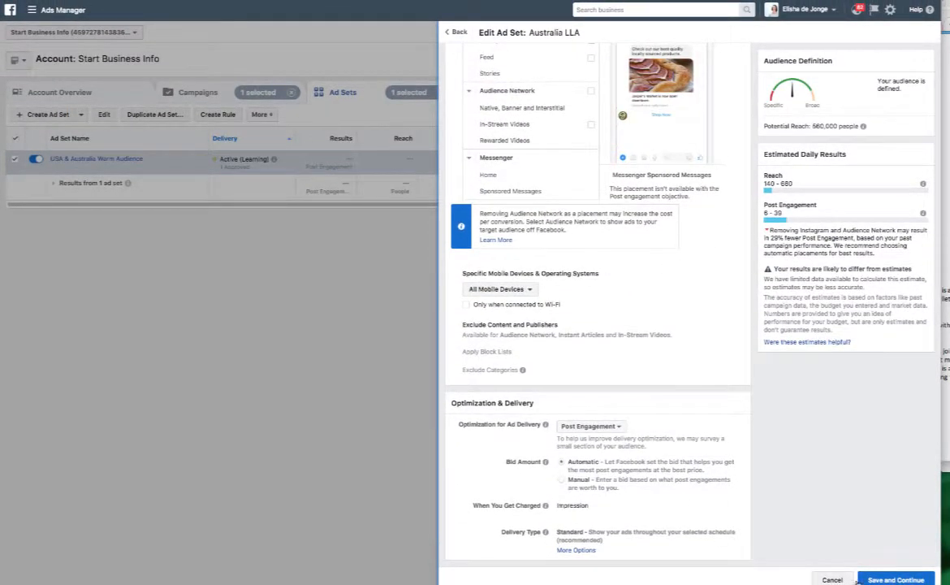
{"action": "left_click", "coordinate": [889, 580]}
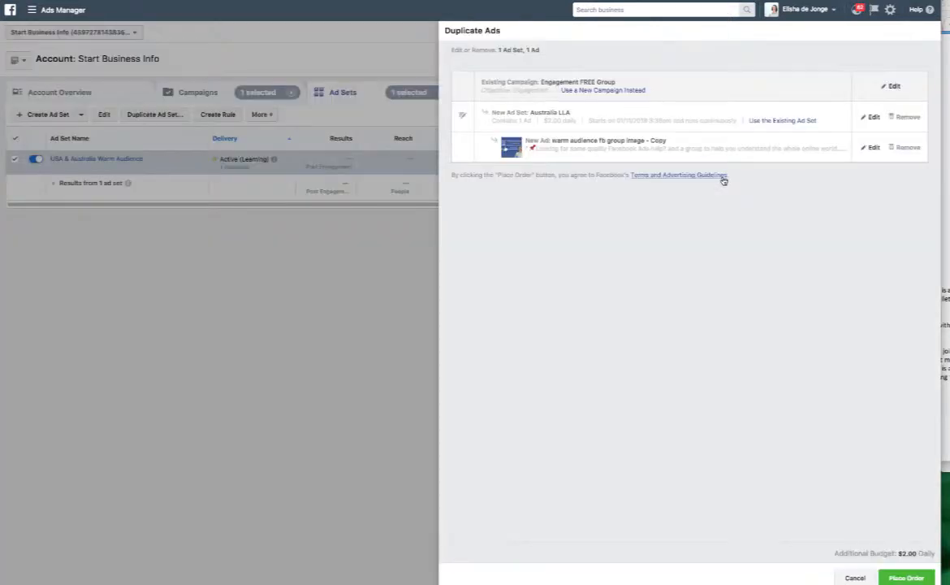
Reopen the Australia LLA ad set to review its audience and estimated reach, and return to the duplicate overview.
{"action": "left_click", "coordinate": [870, 118]}
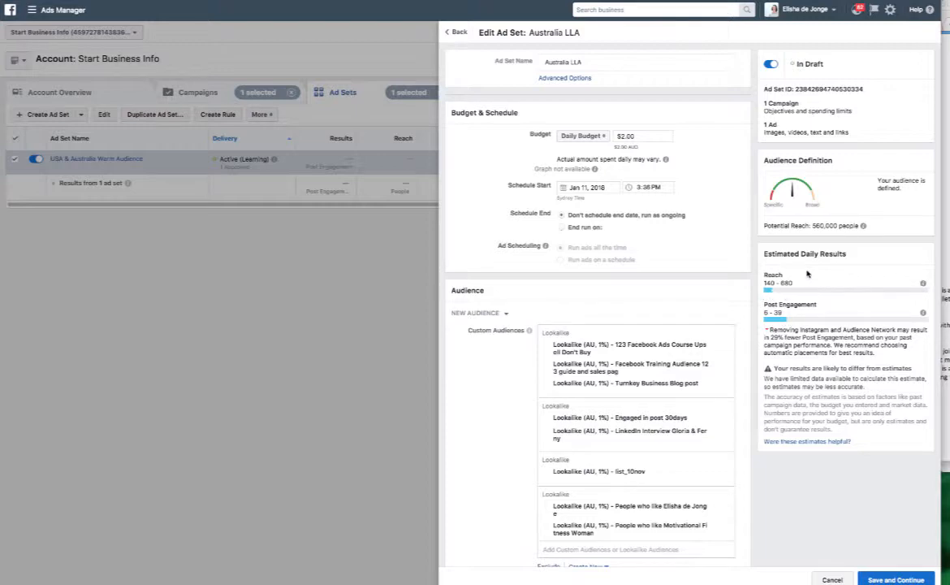
{"action": "left_click", "coordinate": [879, 580]}
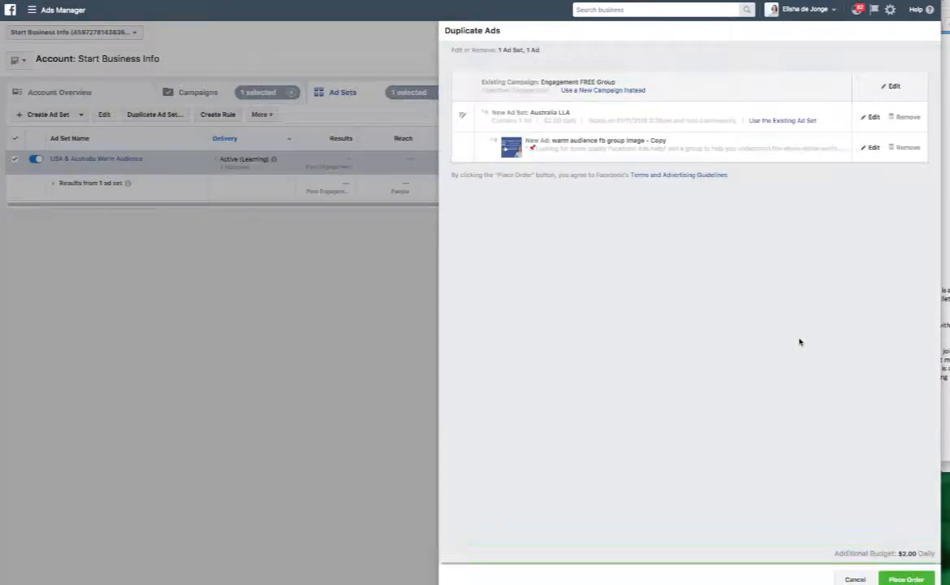
Rename the duplicated ad as LLA audience fb group image, save it and place the order for the duplicate.
{"action": "left_click", "coordinate": [870, 147]}
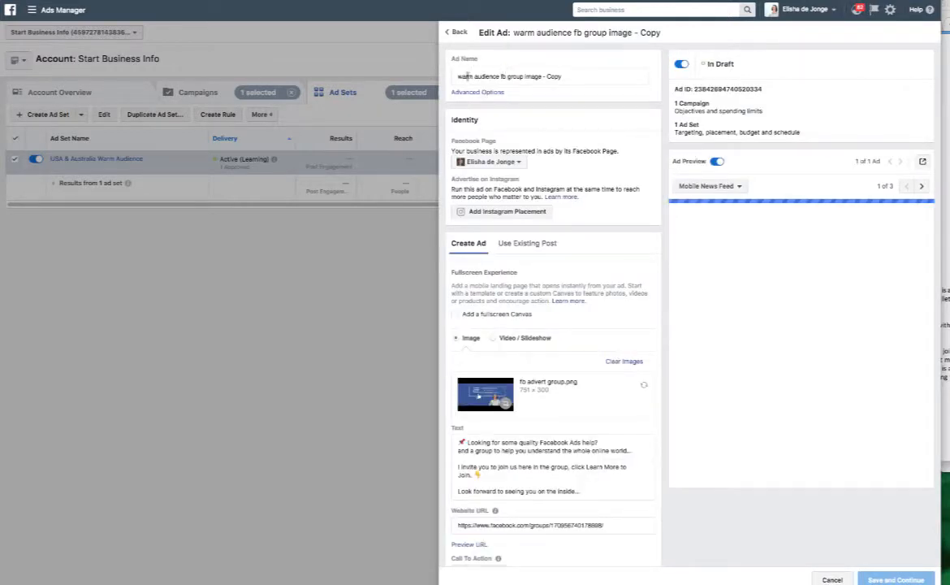
{"action": "left_click_drag", "start_coordinate": [472, 76], "coordinate": [453, 78]}
{"action": "type", "text": "LLA"}
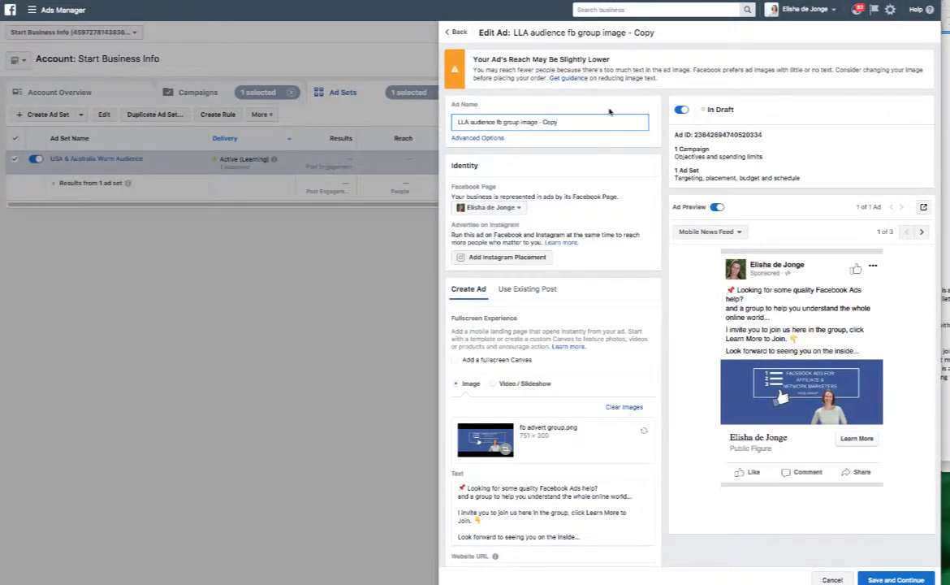
{"action": "left_click_drag", "start_coordinate": [536, 122], "coordinate": [594, 121]}
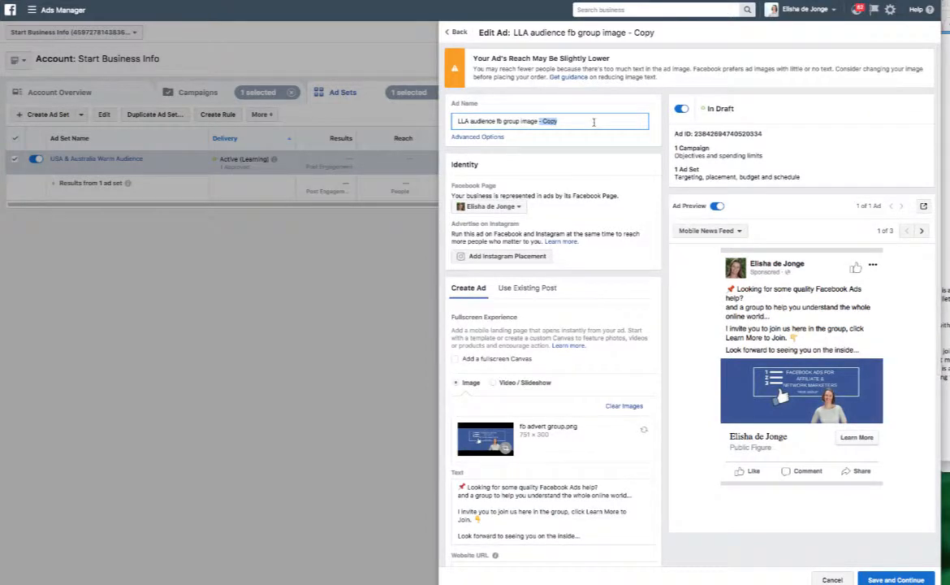
{"action": "key", "text": "BackSpace"}
{"action": "scroll", "coordinate": [597, 222], "scroll_direction": "down", "scroll_amount": 5}
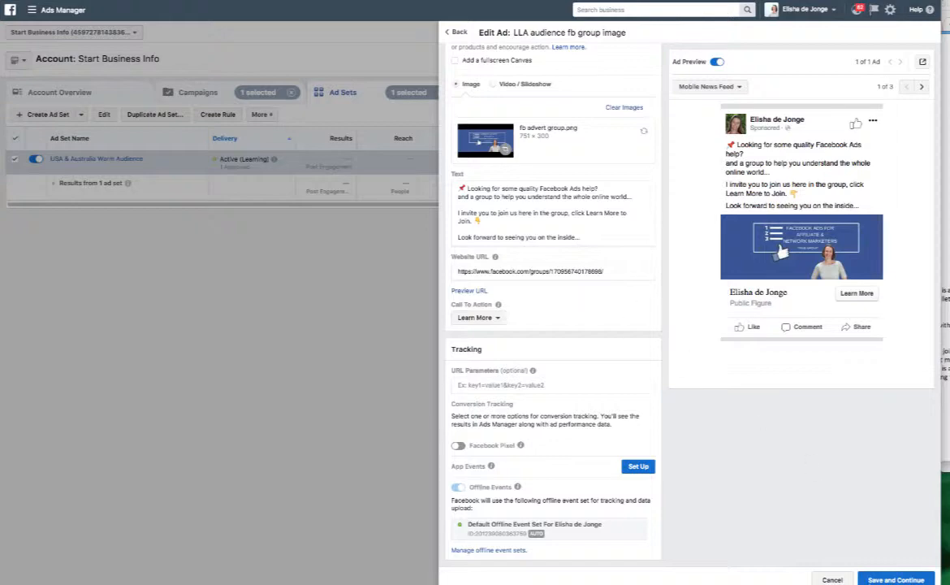
{"action": "left_click", "coordinate": [880, 579]}
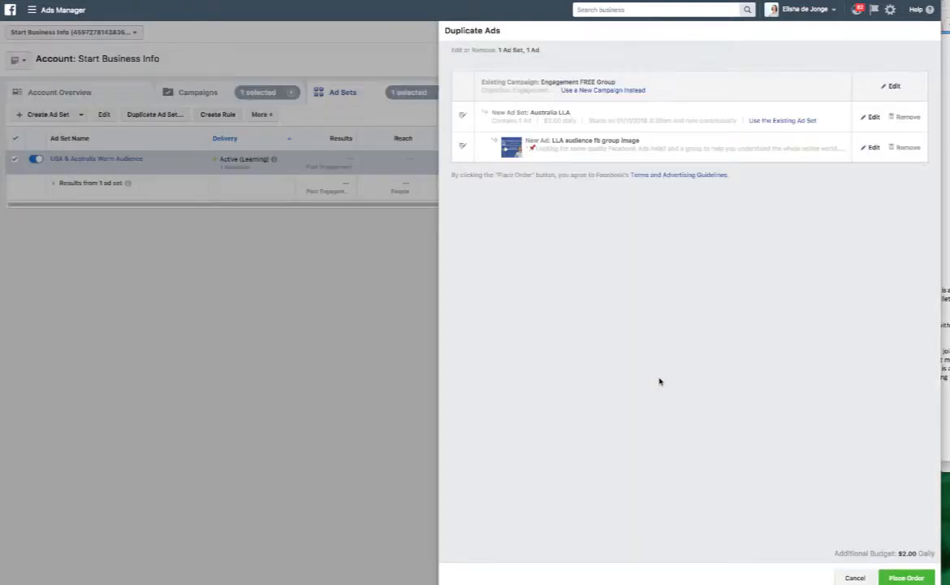
{"action": "left_click", "coordinate": [901, 580]}
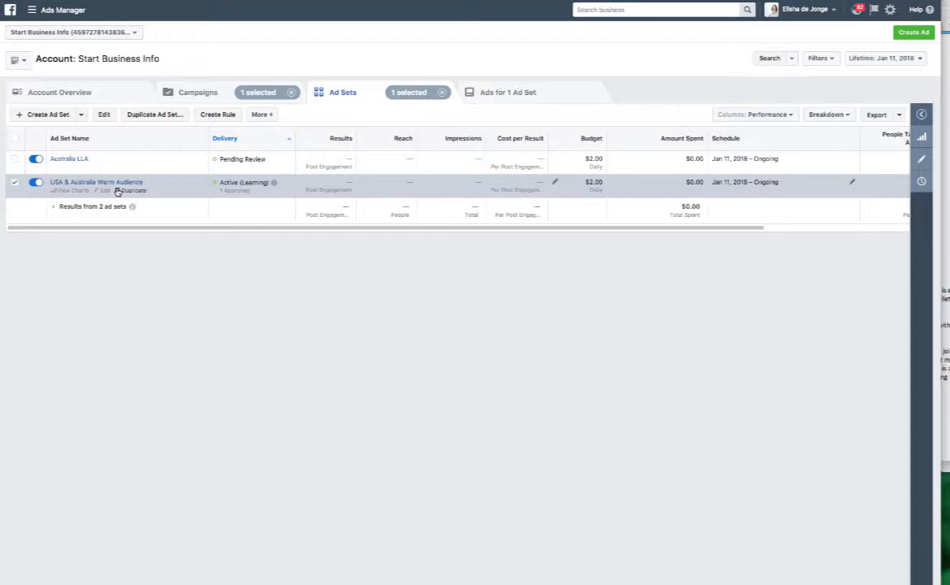
Duplicate the USA & Australia Warm Audience ad set again and rename the copy as USA LLA.
{"action": "left_click", "coordinate": [118, 190]}
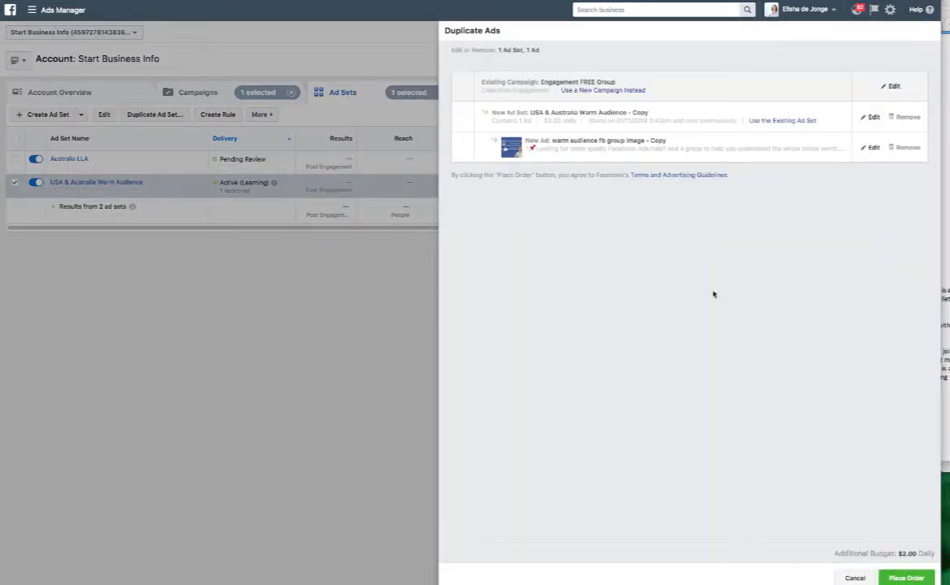
{"action": "left_click", "coordinate": [869, 117]}
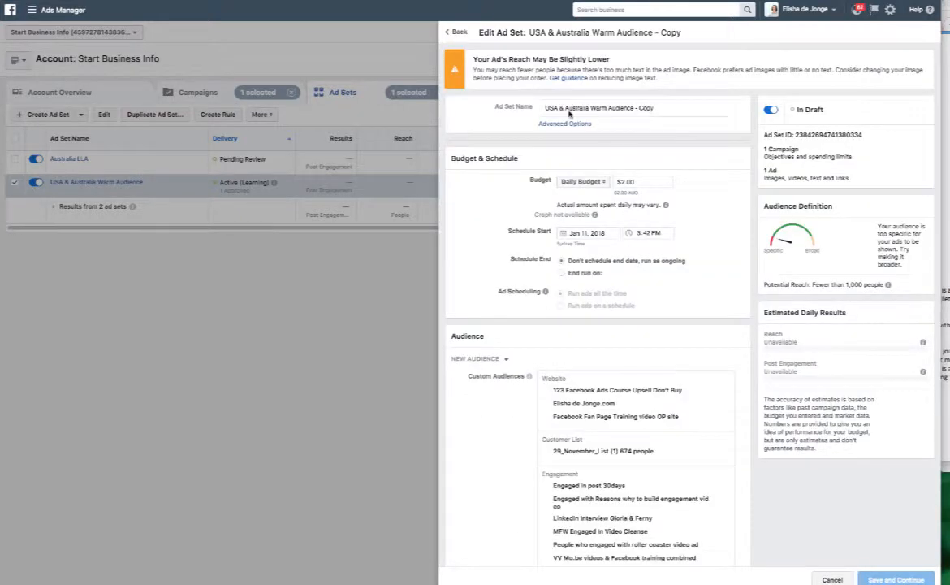
{"action": "left_click", "coordinate": [556, 107]}
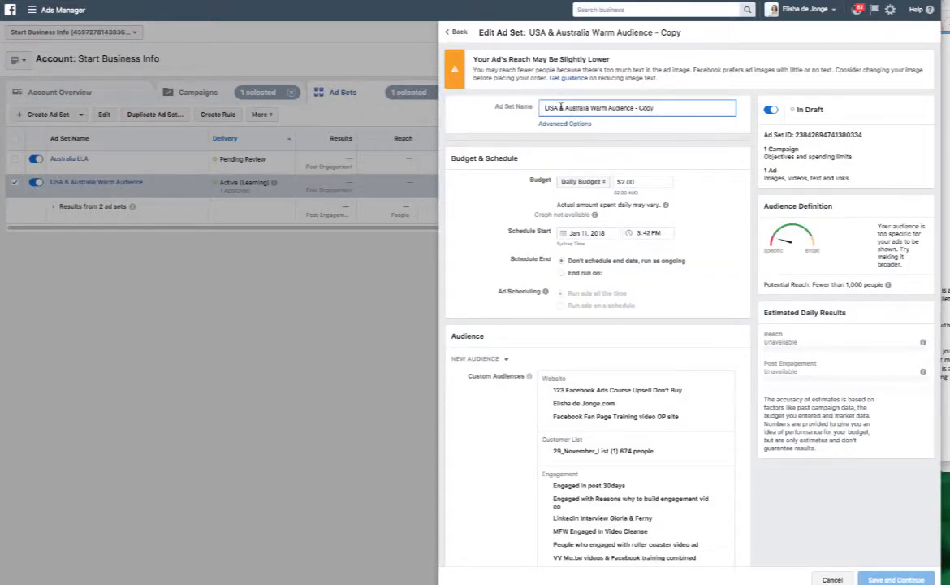
{"action": "left_click_drag", "start_coordinate": [560, 107], "coordinate": [749, 112]}
{"action": "left_click", "coordinate": [570, 108]}
{"action": "type", "text": "a"}
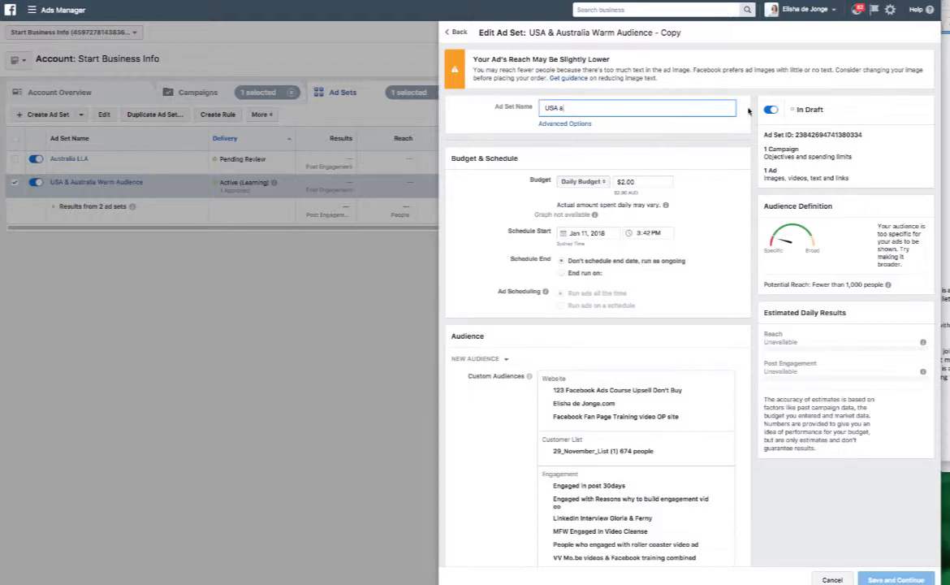
{"action": "key", "text": "BackSpace"}
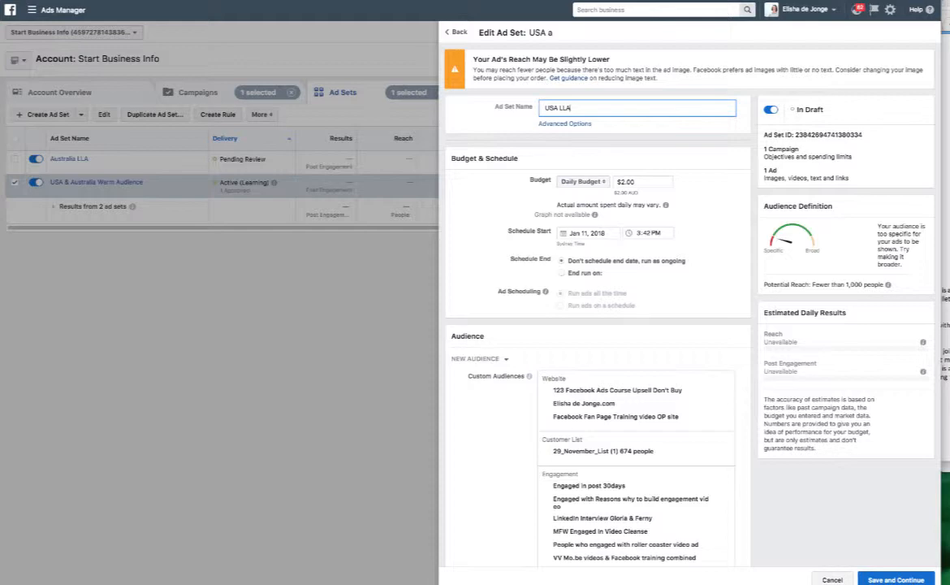
Remove all the website, customer list and engagement custom audiences from the USA LLA ad set.
{"action": "scroll", "coordinate": [717, 303], "scroll_direction": "down", "scroll_amount": 5}
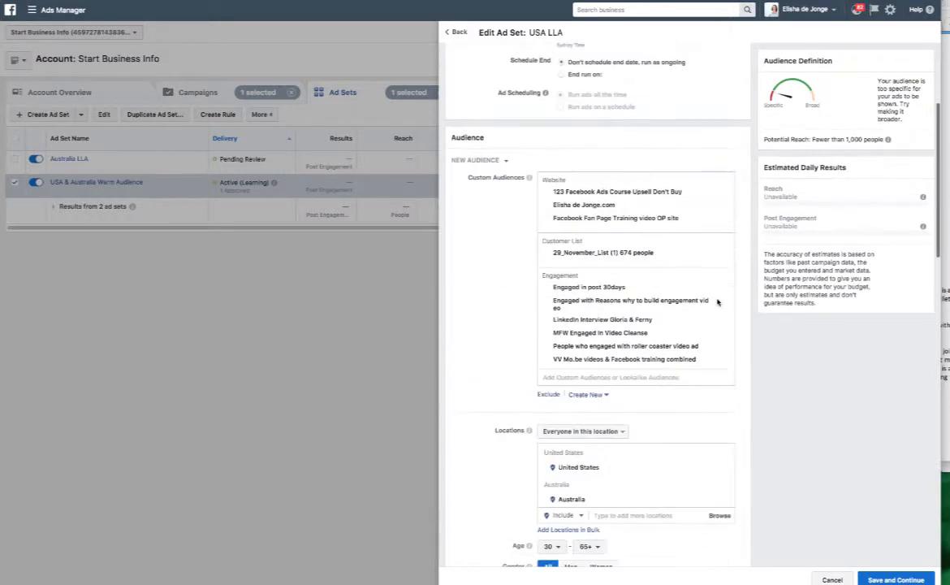
{"action": "left_click", "coordinate": [727, 184]}
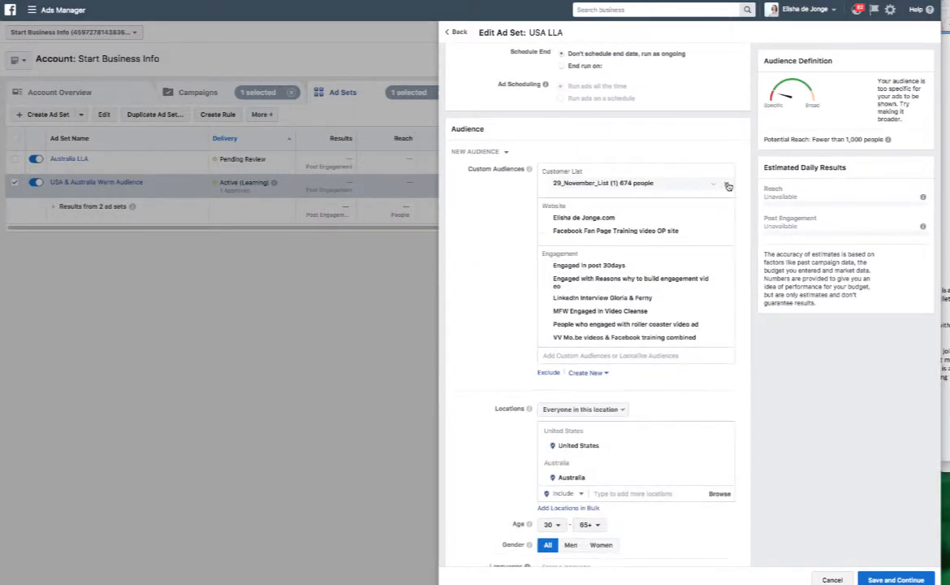
{"action": "left_click", "coordinate": [728, 184]}
{"action": "left_click", "coordinate": [727, 185]}
{"action": "left_click", "coordinate": [727, 185]}
{"action": "left_click", "coordinate": [727, 184]}
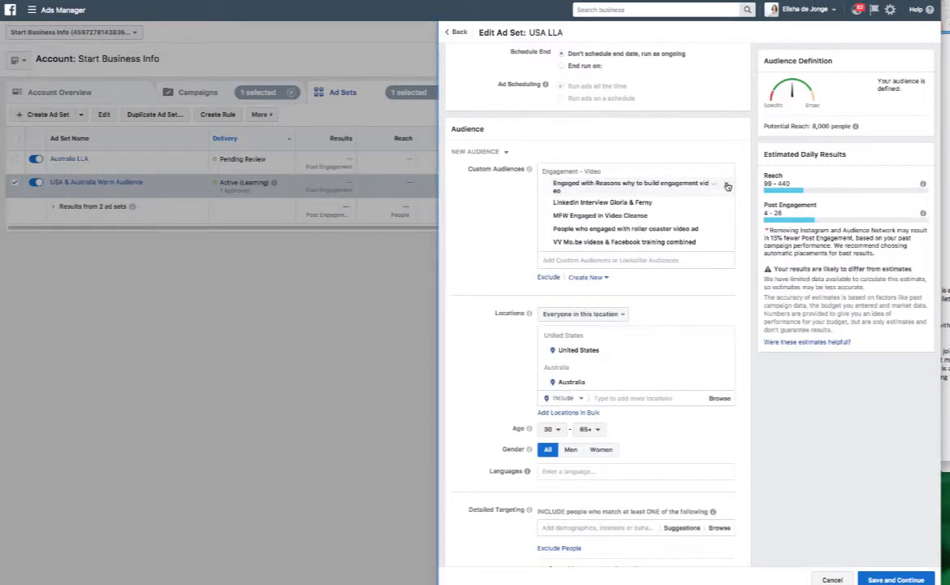
{"action": "left_click", "coordinate": [727, 185]}
{"action": "left_click", "coordinate": [728, 184]}
{"action": "left_click", "coordinate": [727, 184]}
{"action": "left_click", "coordinate": [727, 184]}
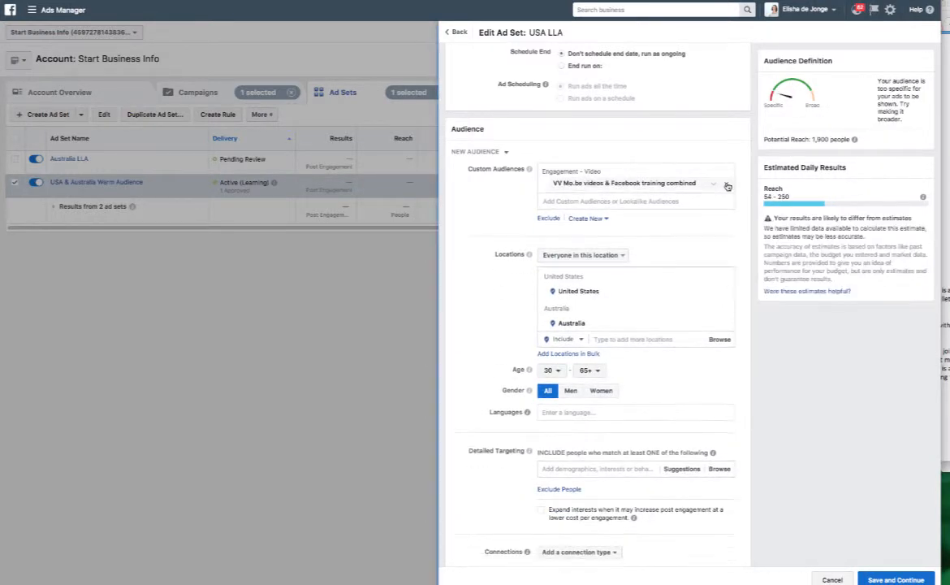
{"action": "left_click", "coordinate": [727, 184]}
Add the US 1% lookalikes of the Turnkey Business Blog post and the LinkedIn Interview audience.
{"action": "left_click", "coordinate": [630, 171]}
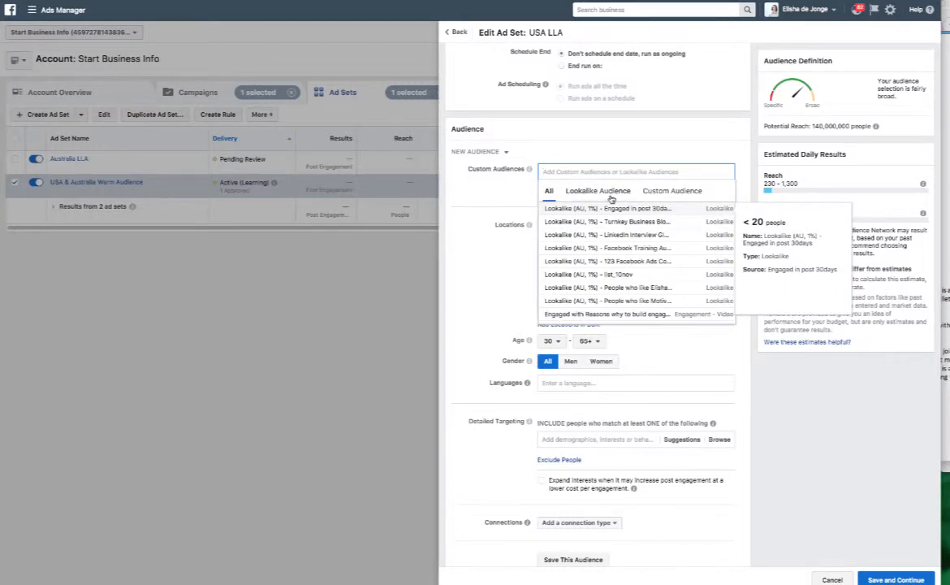
{"action": "left_click", "coordinate": [598, 190]}
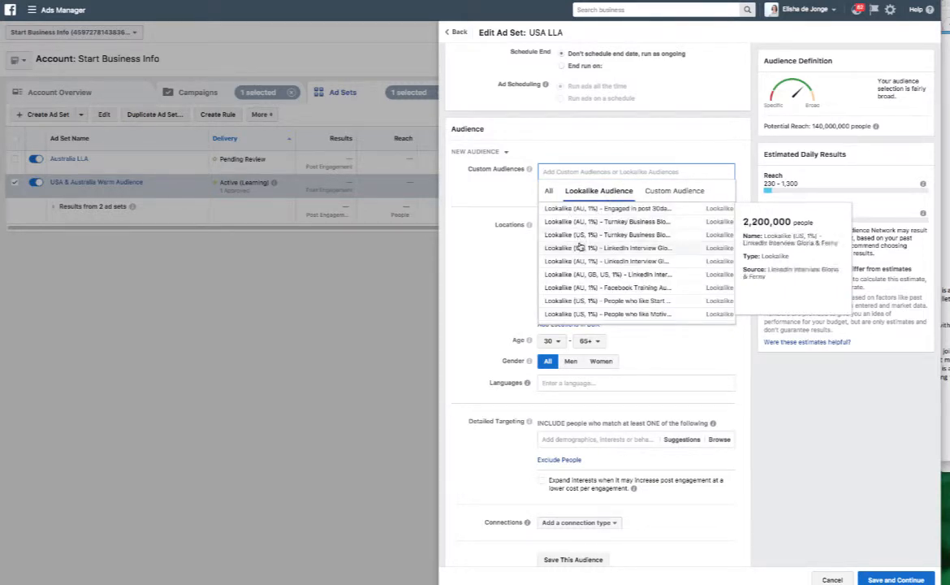
{"action": "left_click", "coordinate": [573, 235]}
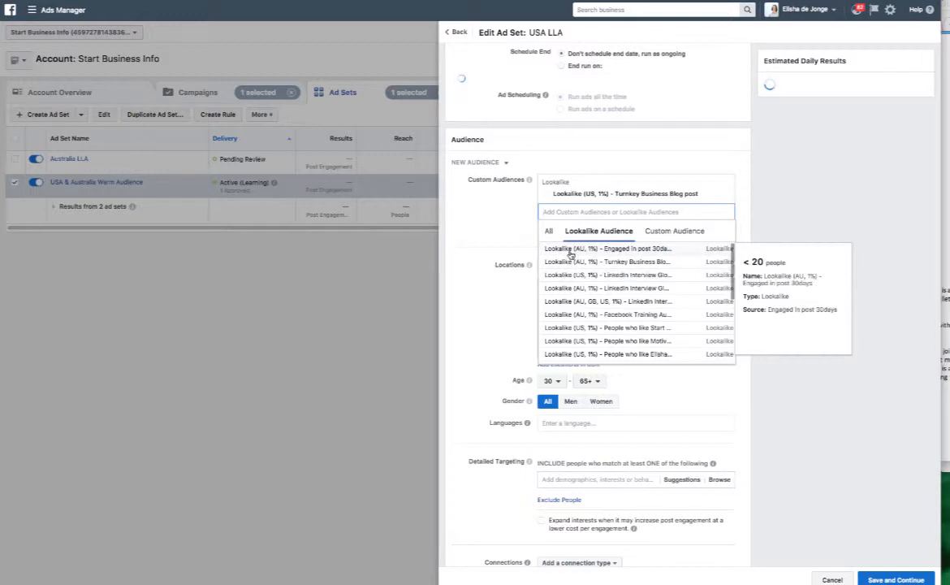
{"action": "left_click", "coordinate": [640, 265]}
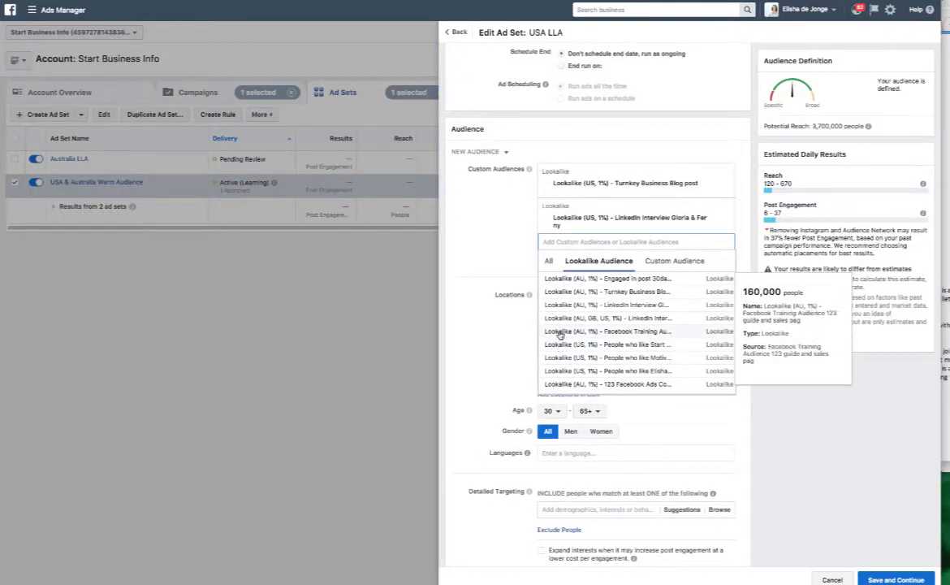
Add the US 1% lookalikes of people who like Start Business Info, Motivational Fitness Woman and the advertiser's own public-figure page.
{"action": "left_click", "coordinate": [639, 346]}
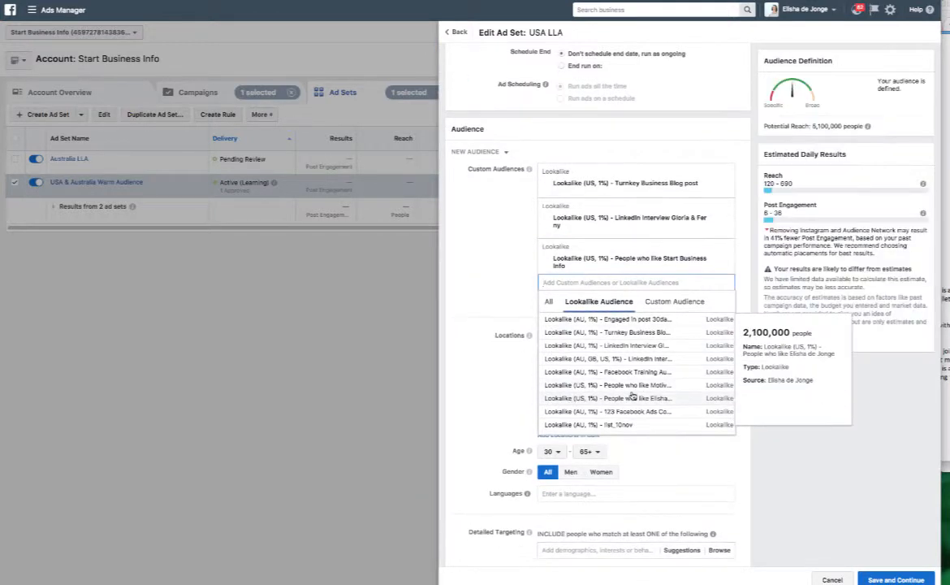
{"action": "left_click", "coordinate": [635, 385]}
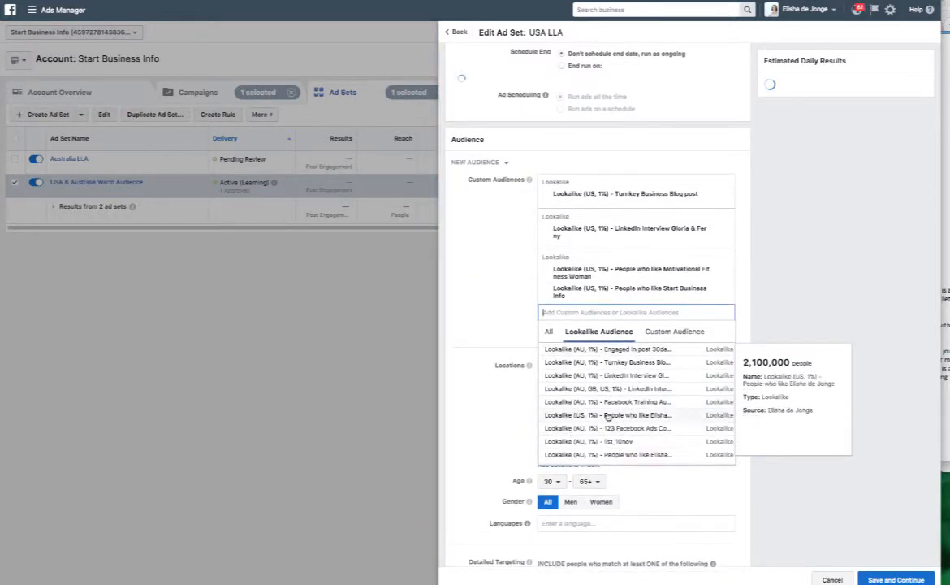
{"action": "left_click", "coordinate": [609, 405]}
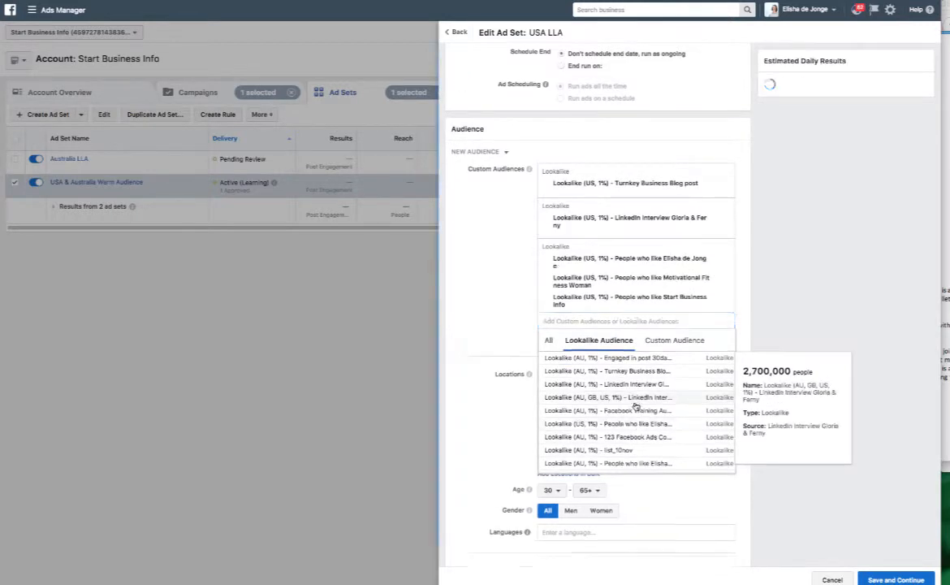
Add the US 1% lookalikes of Facebook Training Audience 123 guide and sales page, SBI Blog Posts 180d and Engaged in post 60days.
{"action": "scroll", "coordinate": [636, 405], "scroll_direction": "down", "scroll_amount": 5}
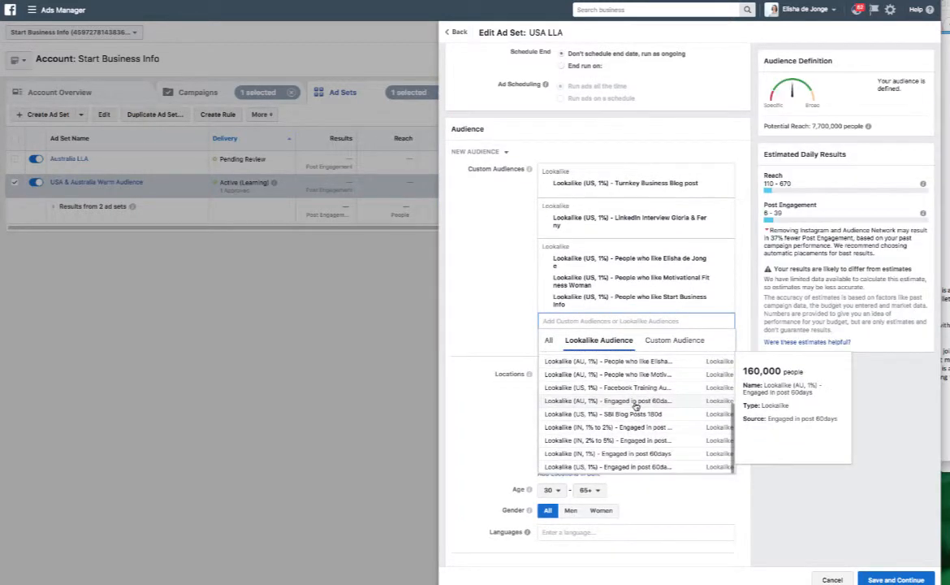
{"action": "left_click", "coordinate": [630, 389]}
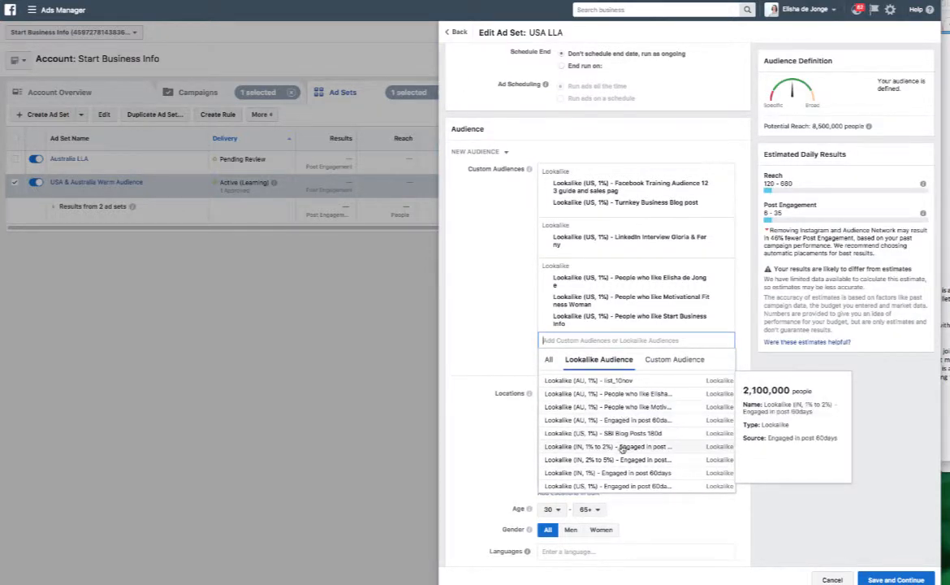
{"action": "left_click", "coordinate": [634, 434]}
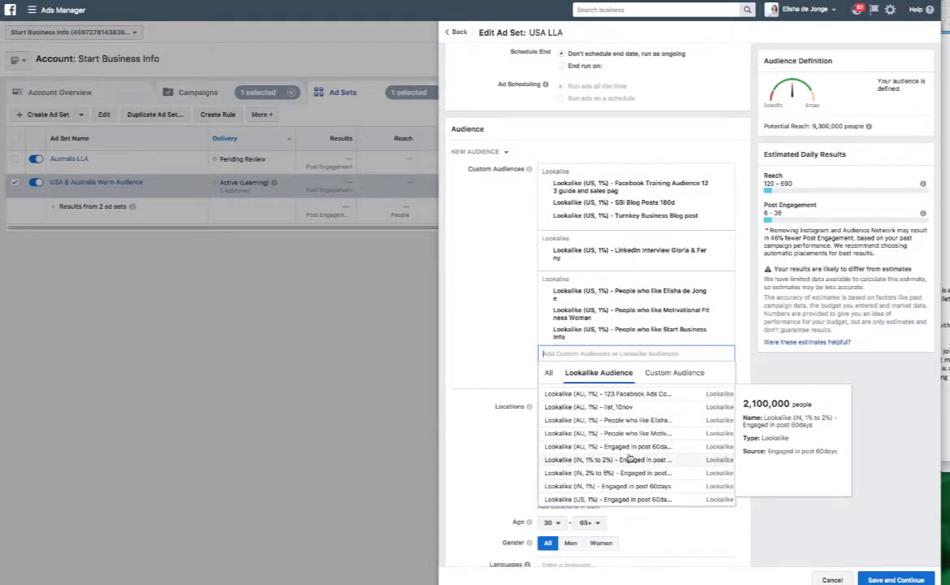
{"action": "scroll", "coordinate": [625, 460], "scroll_direction": "up", "scroll_amount": 2}
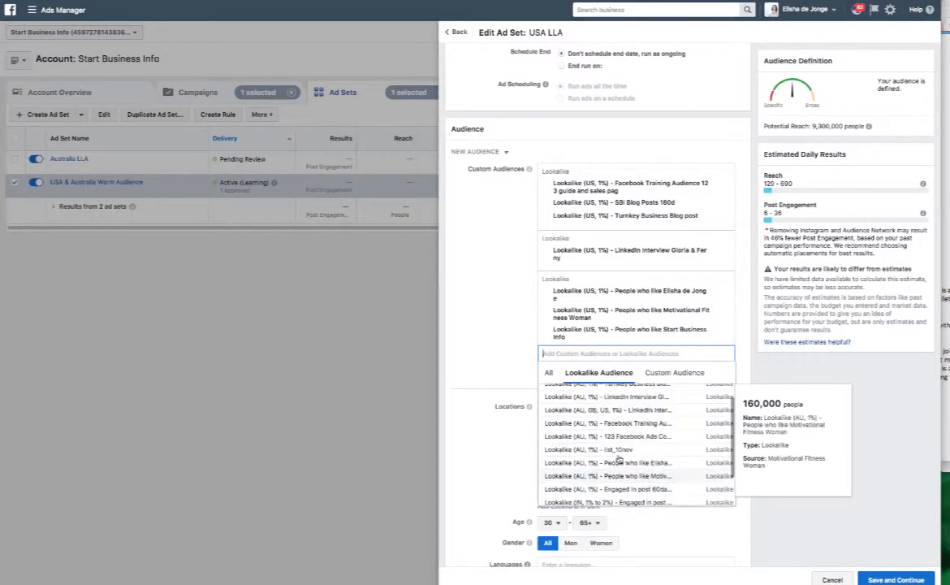
{"action": "scroll", "coordinate": [618, 459], "scroll_direction": "down", "scroll_amount": 3}
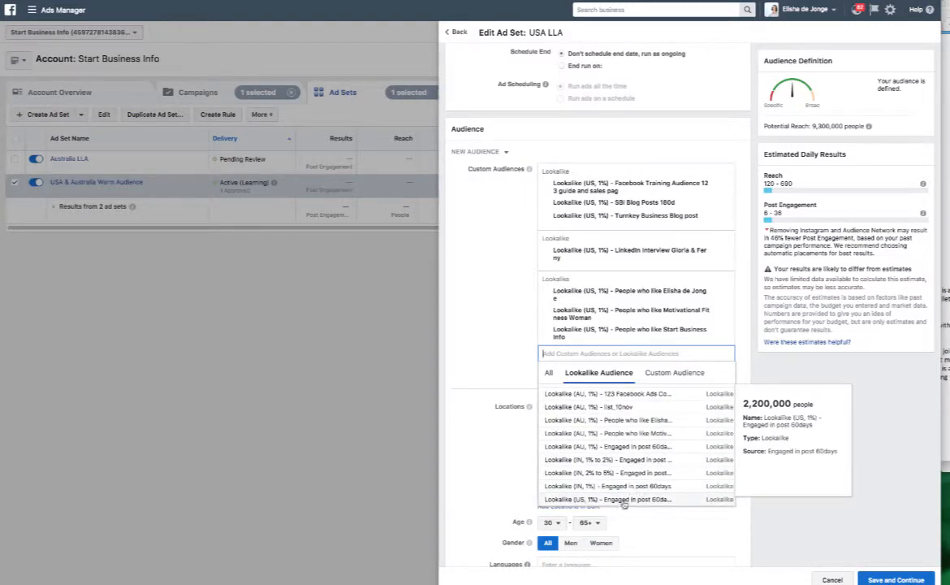
{"action": "left_click", "coordinate": [629, 499]}
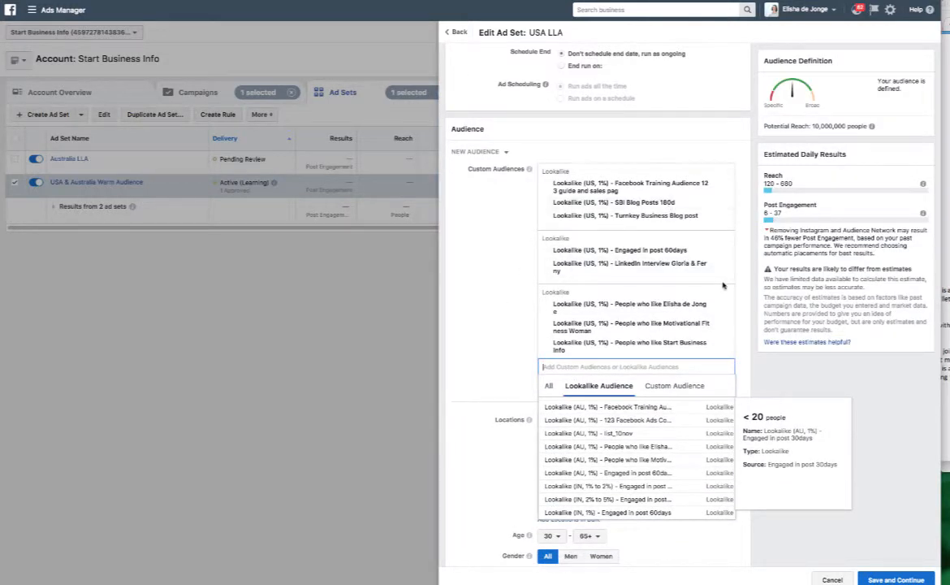
{"action": "left_click", "coordinate": [500, 354]}
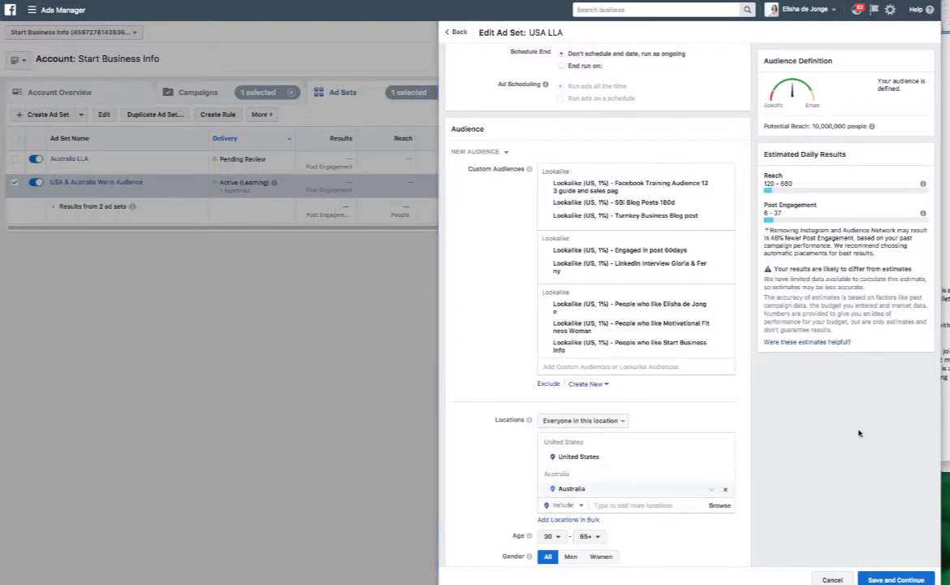
Remove Australia from the locations, and drop the SBI Blog Posts 180d and Motivational Fitness Woman lookalikes from the audience.
{"action": "left_click", "coordinate": [725, 491]}
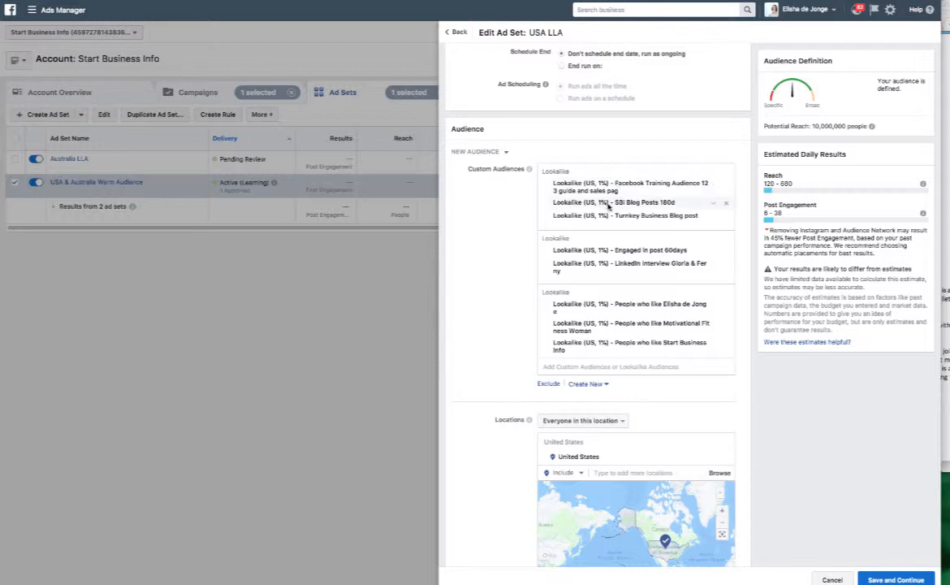
{"action": "left_click", "coordinate": [728, 206]}
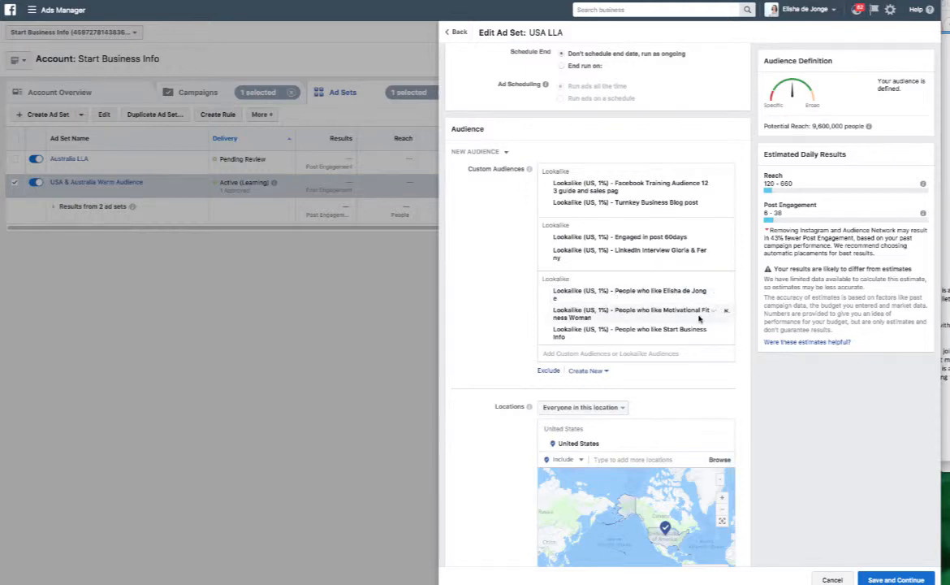
{"action": "left_click", "coordinate": [725, 310]}
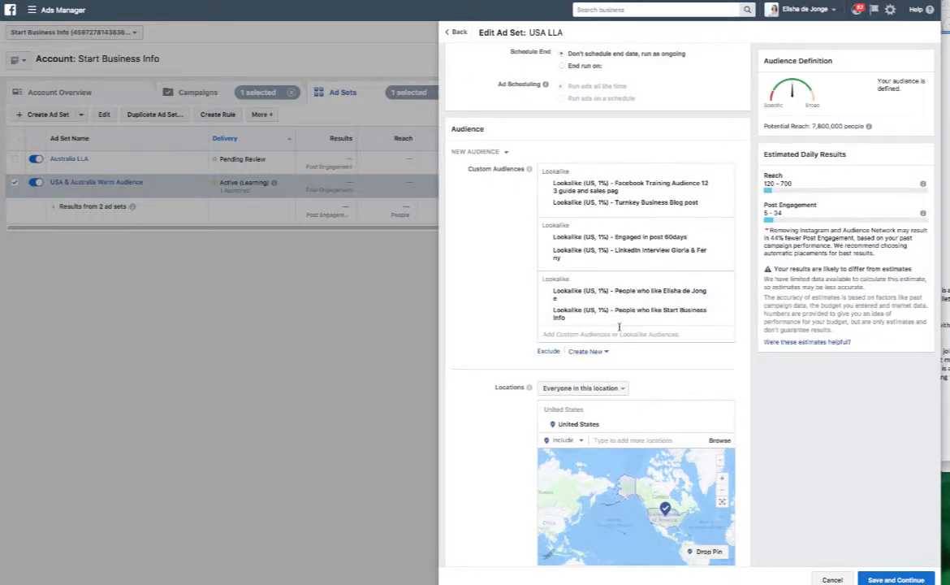
Set the maximum age of the USA LLA ad set's audience to 55.
{"action": "scroll", "coordinate": [795, 393], "scroll_direction": "down", "scroll_amount": 5}
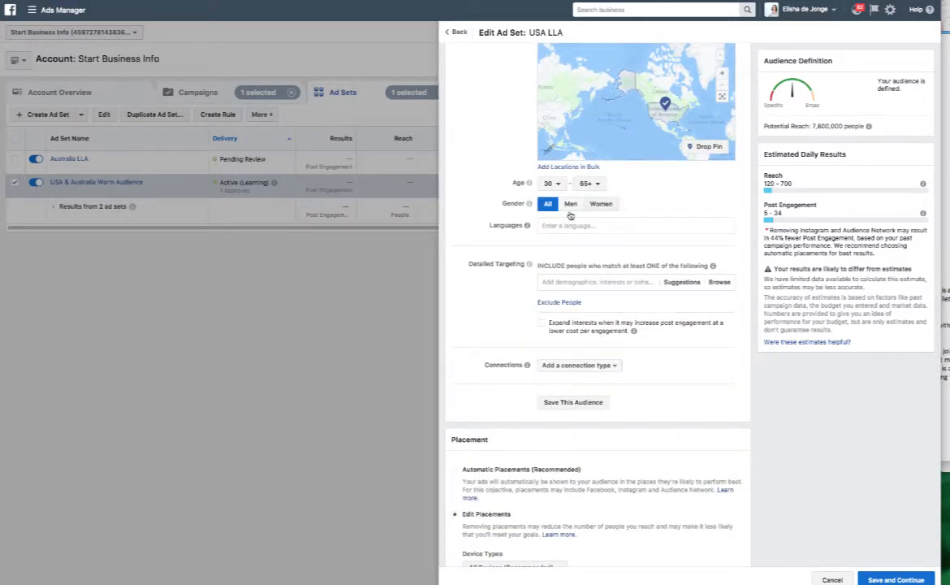
{"action": "left_click", "coordinate": [596, 185]}
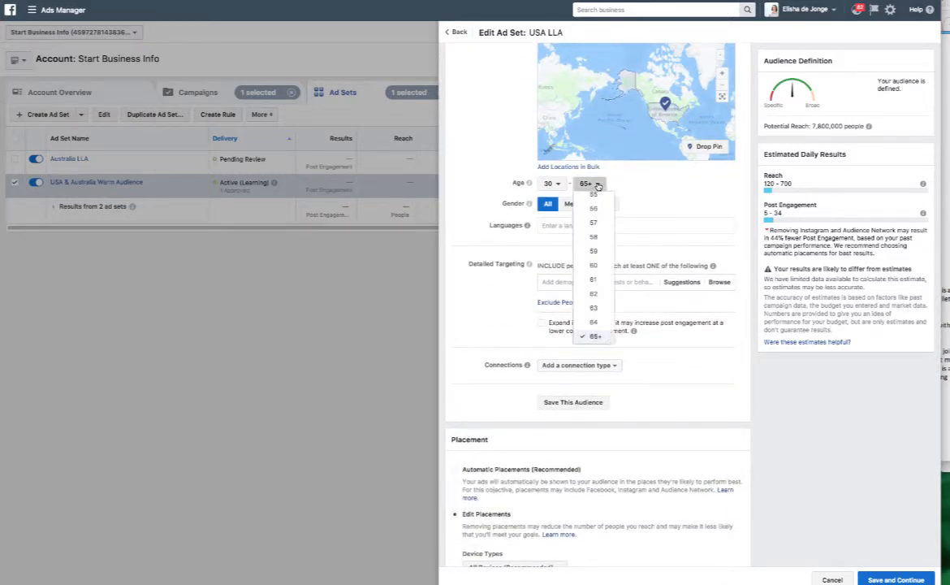
{"action": "left_click", "coordinate": [596, 197]}
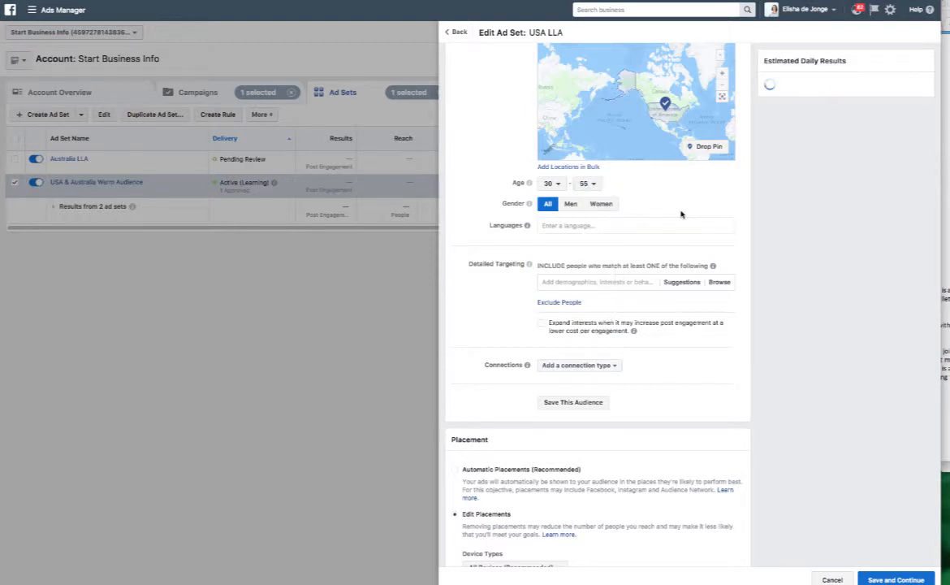
Drop the US 1% lookalikes of Turnkey Business Blog post and People who like Start Business Info from the custom audiences.
{"action": "scroll", "coordinate": [681, 213], "scroll_direction": "up", "scroll_amount": 4}
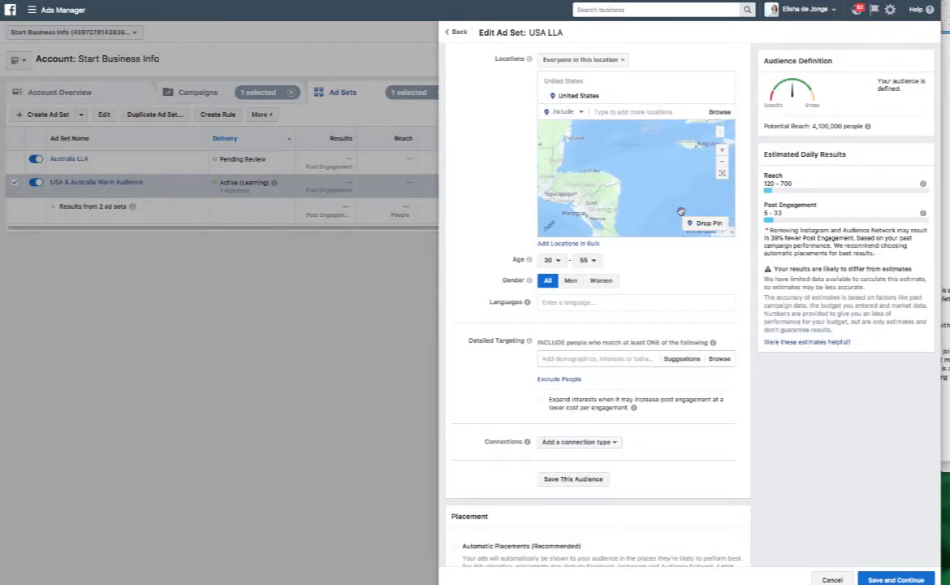
{"action": "scroll", "coordinate": [516, 160], "scroll_direction": "down", "scroll_amount": 3}
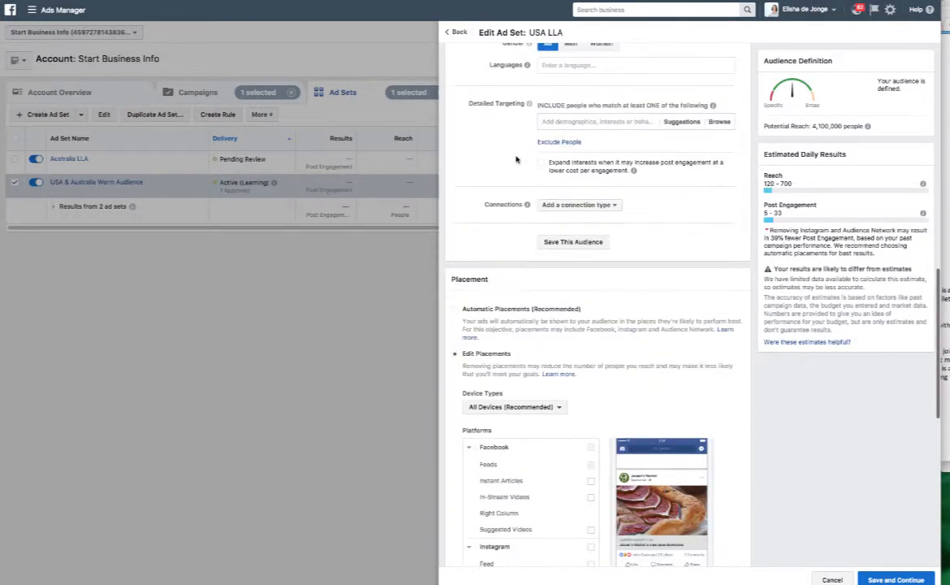
{"action": "scroll", "coordinate": [515, 160], "scroll_direction": "up", "scroll_amount": 10}
{"action": "scroll", "coordinate": [515, 160], "scroll_direction": "down", "scroll_amount": 3}
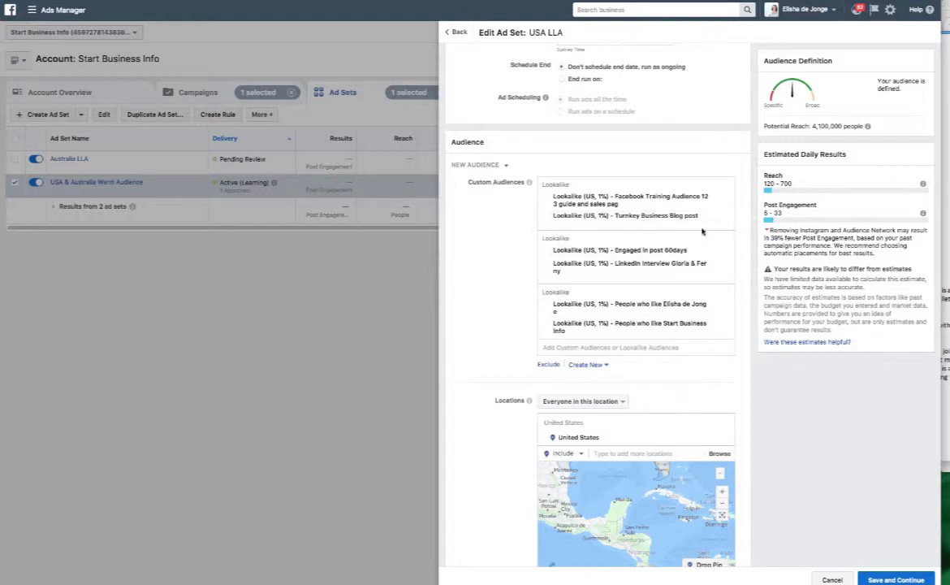
{"action": "left_click", "coordinate": [725, 216]}
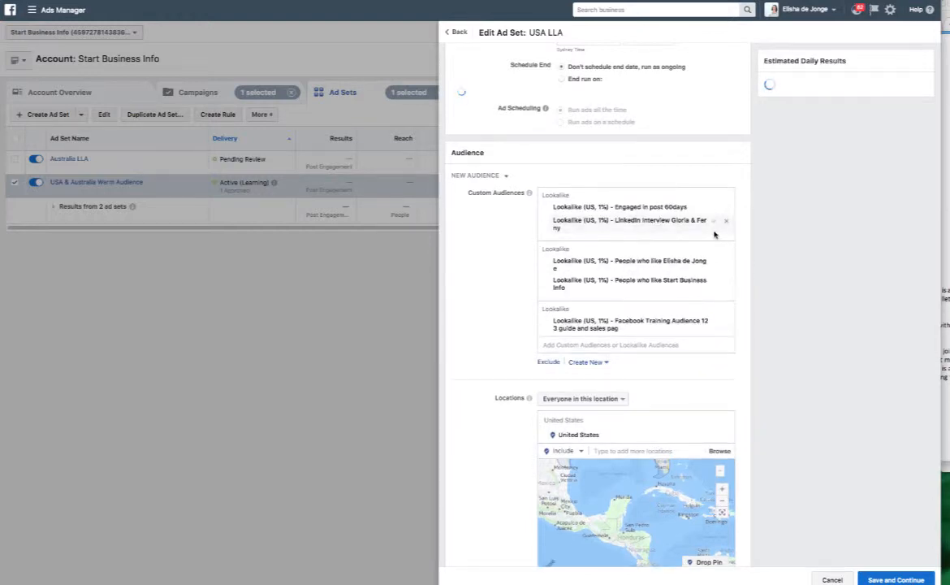
{"action": "left_click", "coordinate": [726, 273]}
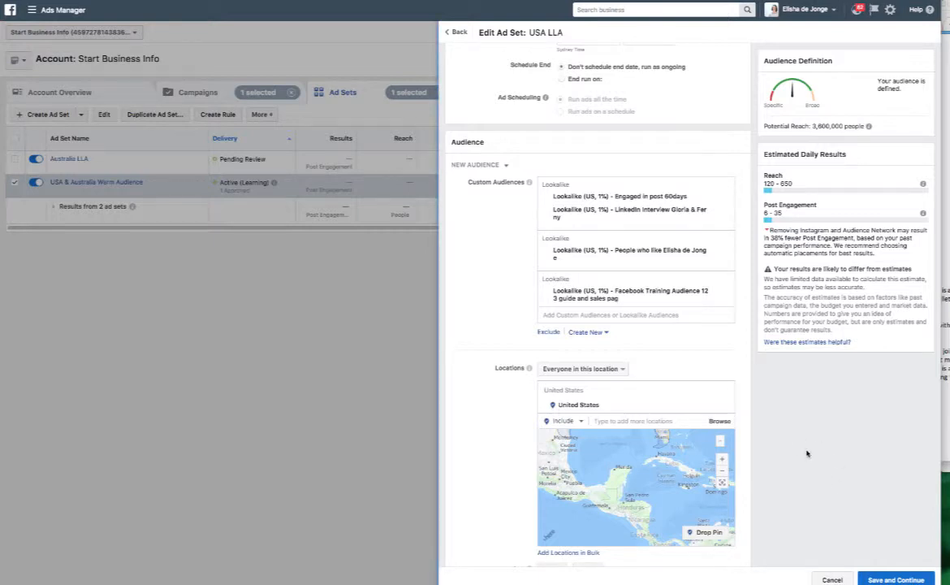
Review the placement, optimization and delivery settings of the USA LLA ad set and save it.
{"action": "scroll", "coordinate": [806, 453], "scroll_direction": "down", "scroll_amount": 3}
{"action": "scroll", "coordinate": [806, 453], "scroll_direction": "down", "scroll_amount": 2}
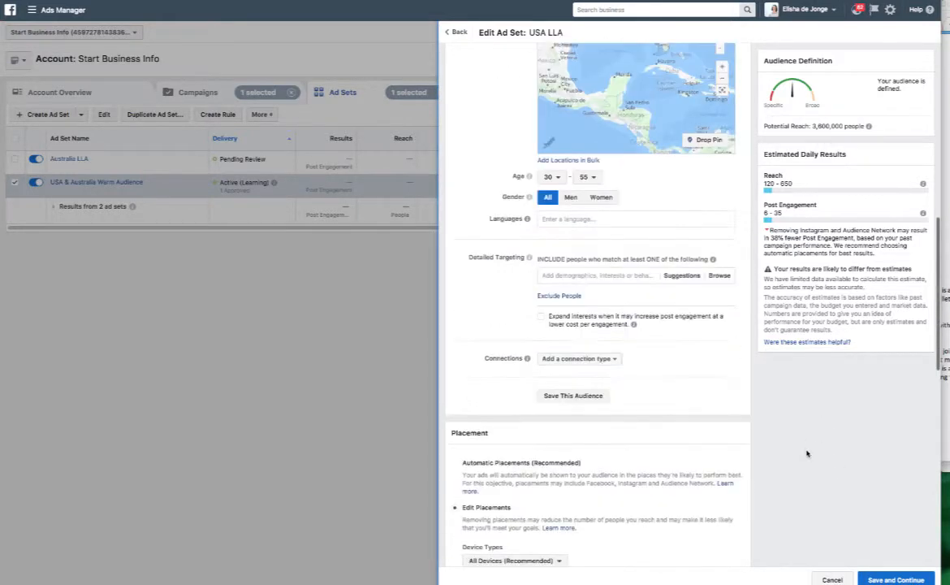
{"action": "scroll", "coordinate": [806, 453], "scroll_direction": "down", "scroll_amount": 5}
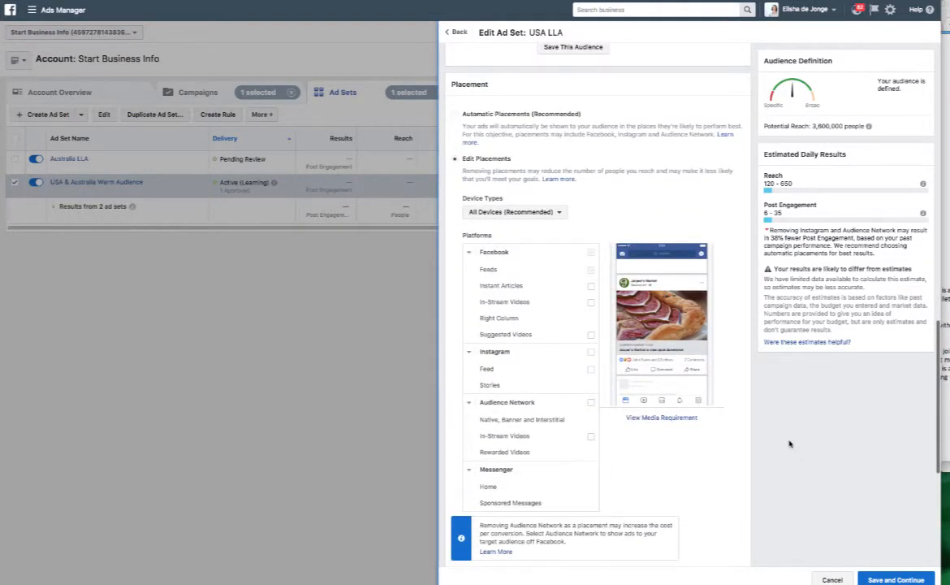
{"action": "scroll", "coordinate": [788, 443], "scroll_direction": "down", "scroll_amount": 5}
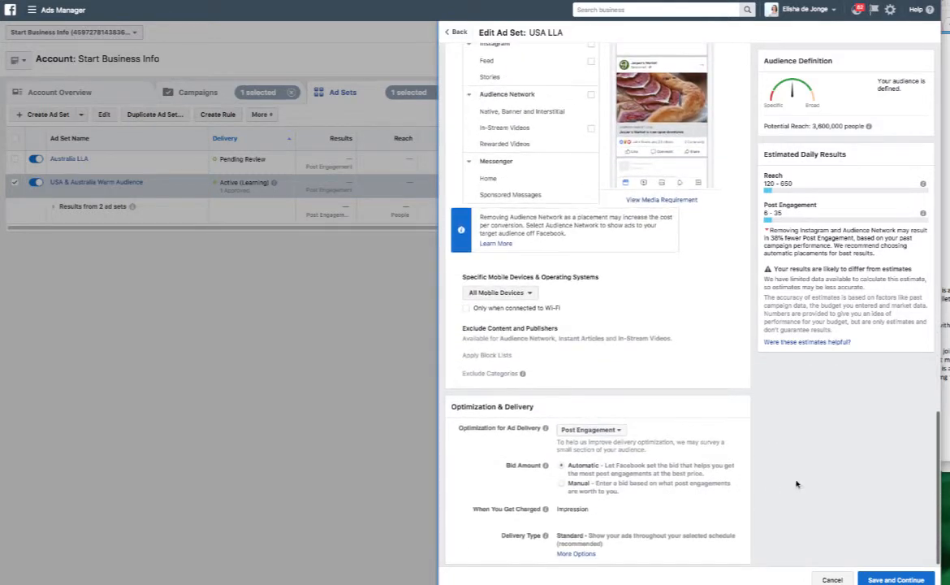
{"action": "left_click", "coordinate": [887, 579]}
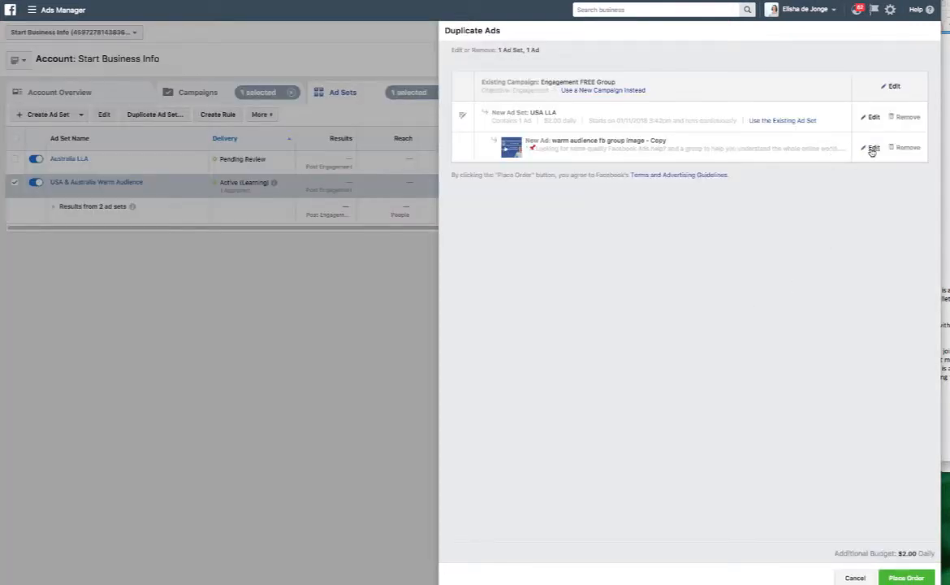
Rename the copied ad as LLA audience fb group image, and place the order for the USA LLA ad set.
{"action": "left_click", "coordinate": [871, 148]}
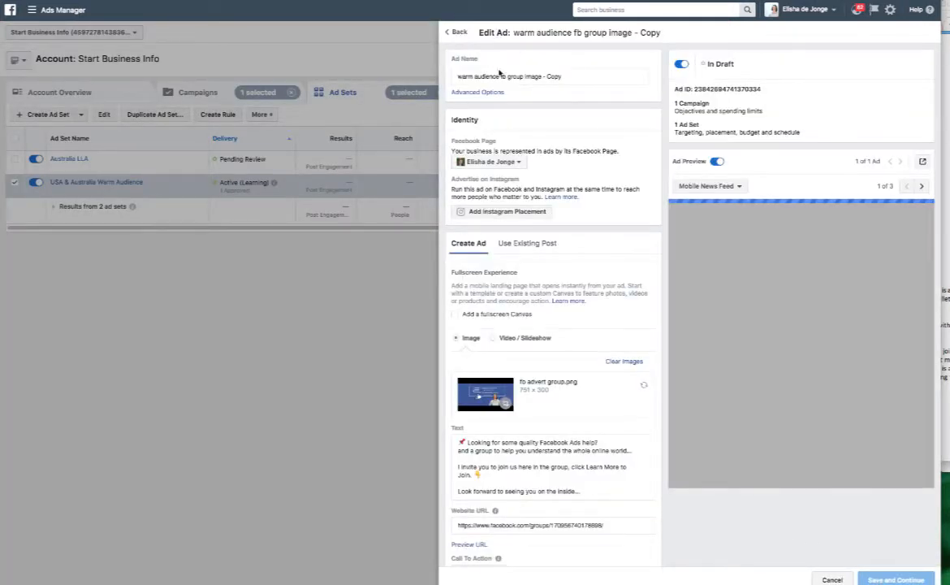
{"action": "left_click_drag", "start_coordinate": [474, 75], "coordinate": [449, 72]}
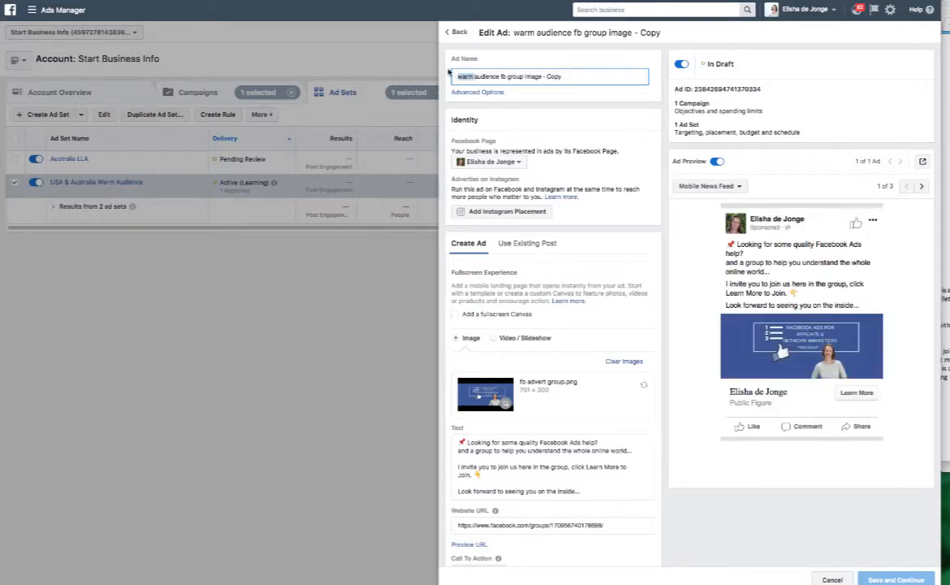
{"action": "type", "text": "LLA"}
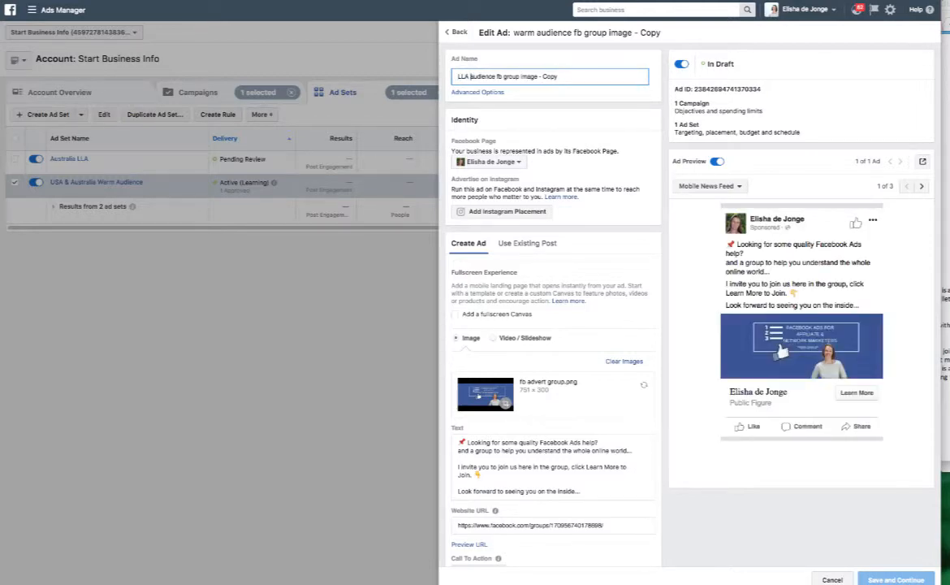
{"action": "left_click_drag", "start_coordinate": [539, 76], "coordinate": [605, 76]}
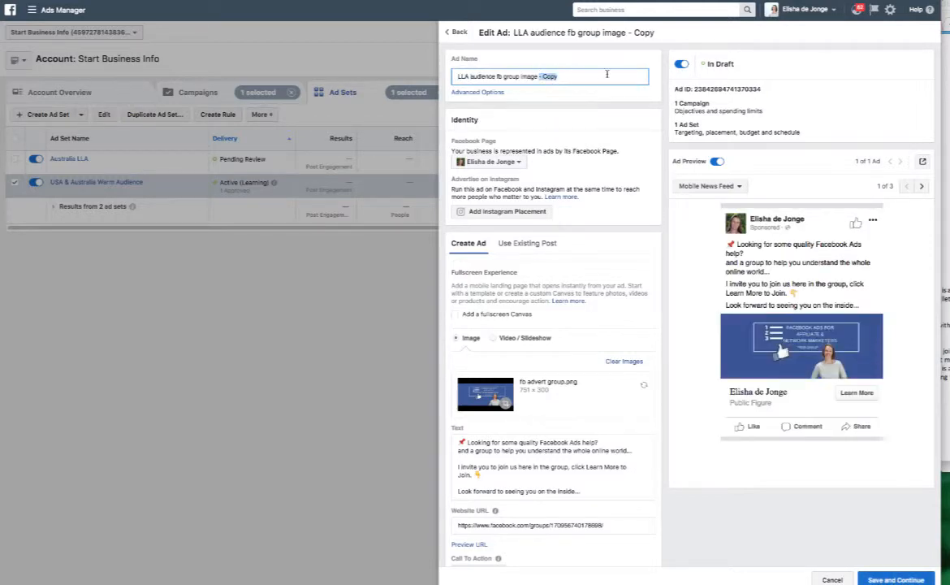
{"action": "key", "text": "BackSpace"}
{"action": "left_click", "coordinate": [875, 576]}
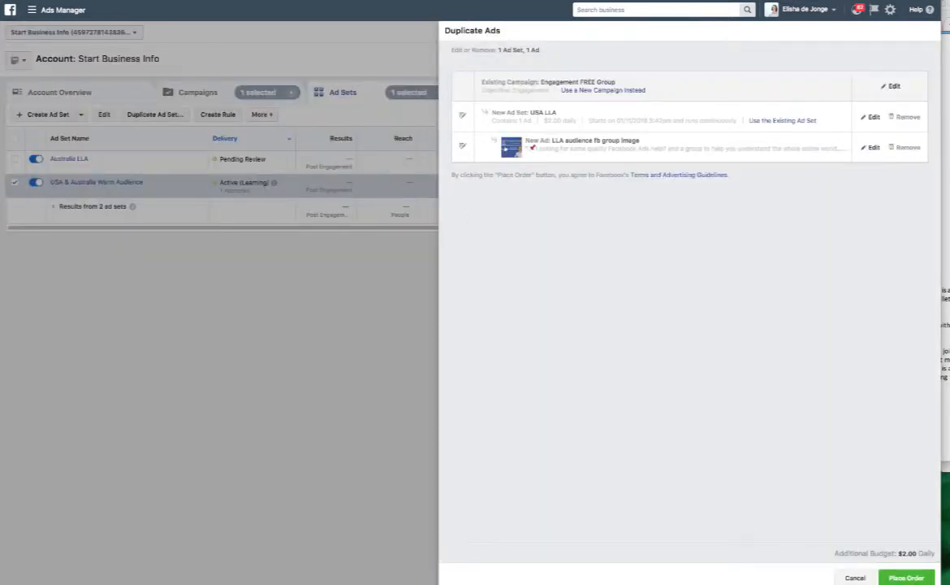
{"action": "left_click", "coordinate": [912, 577]}
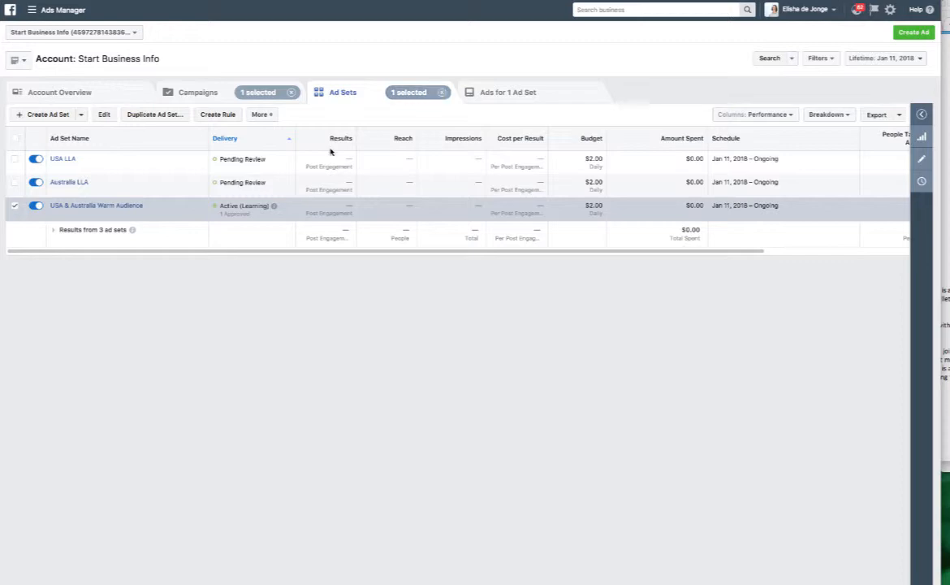
Duplicate the USA & Australia Warm Audience ad set and name the copy Australia & USA cold audience.
{"action": "mouse_move", "coordinate": [134, 229]}
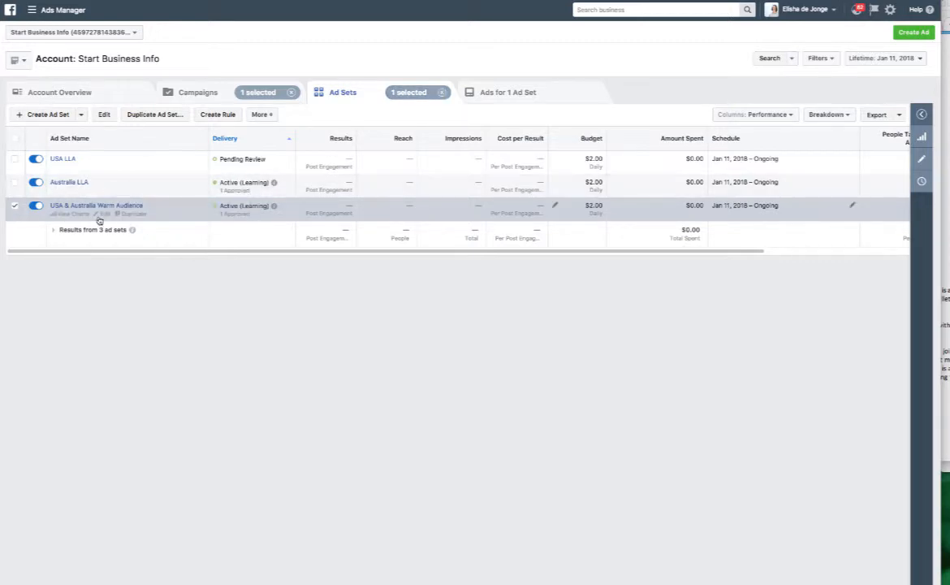
{"action": "left_click", "coordinate": [118, 214]}
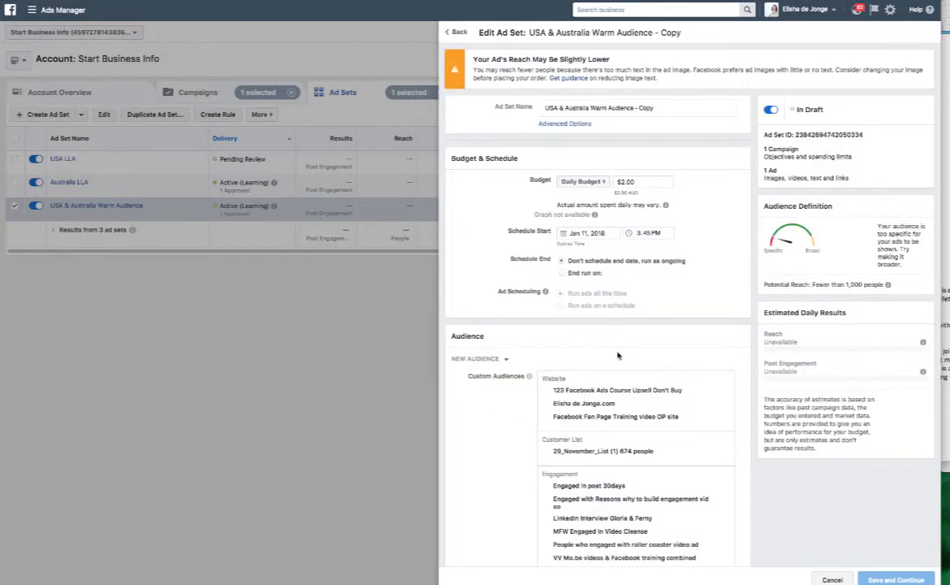
{"action": "left_click", "coordinate": [554, 109]}
{"action": "key", "text": "ctrl+a"}
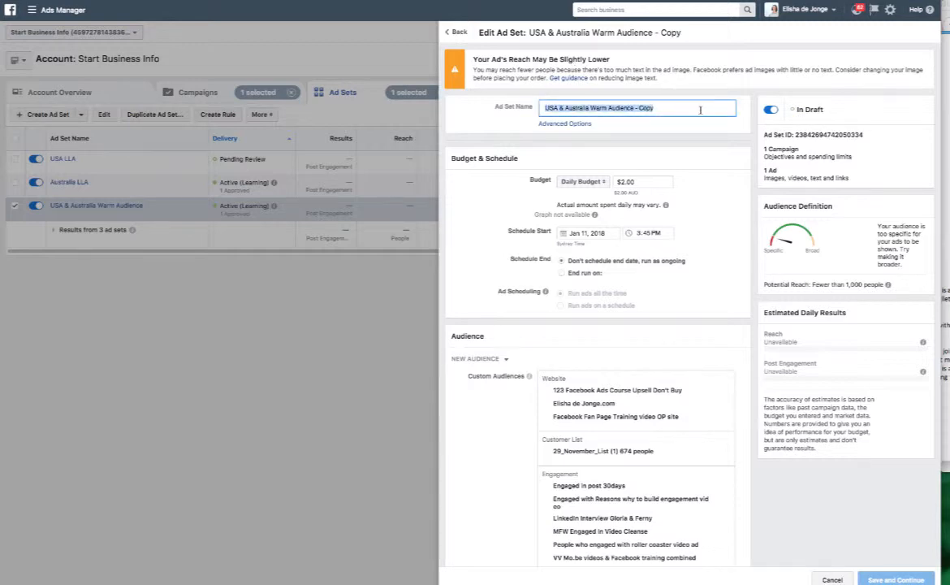
{"action": "key", "text": "BackSpace"}
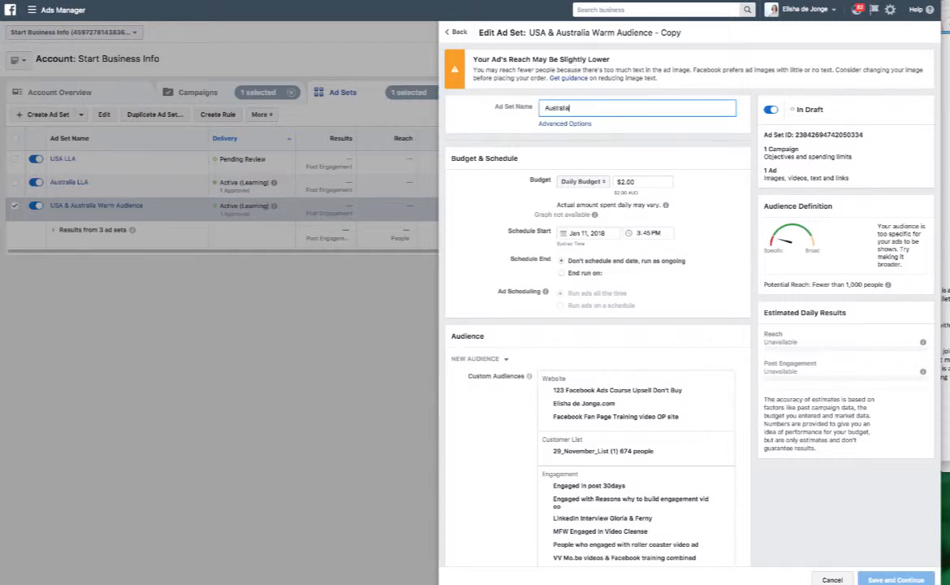
{"action": "type", "text": "Australia Col"}
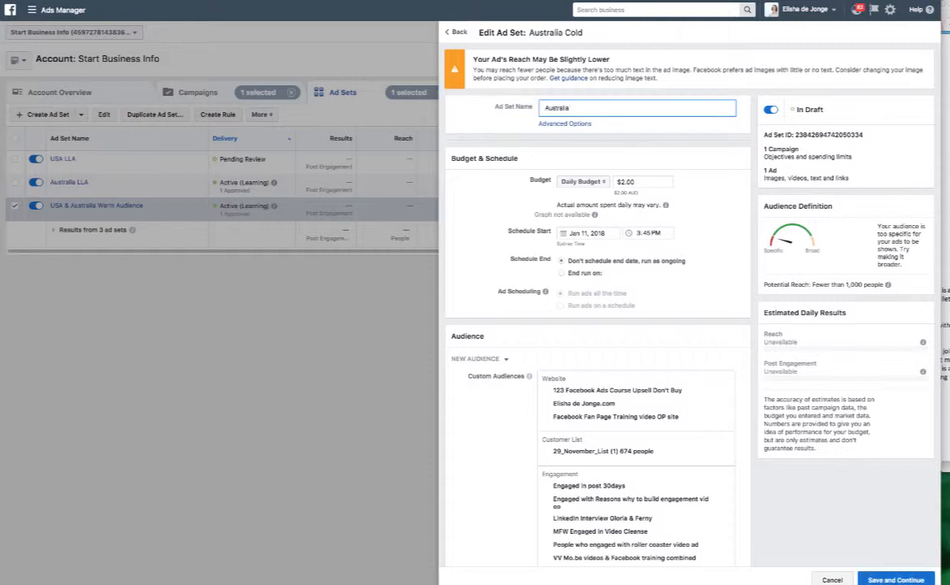
{"action": "type", "text": "uSA cold audience"}
Remove all website, customer list and engagement custom audiences from the cold audience ad set.
{"action": "left_click", "coordinate": [726, 393]}
{"action": "left_click", "coordinate": [727, 393]}
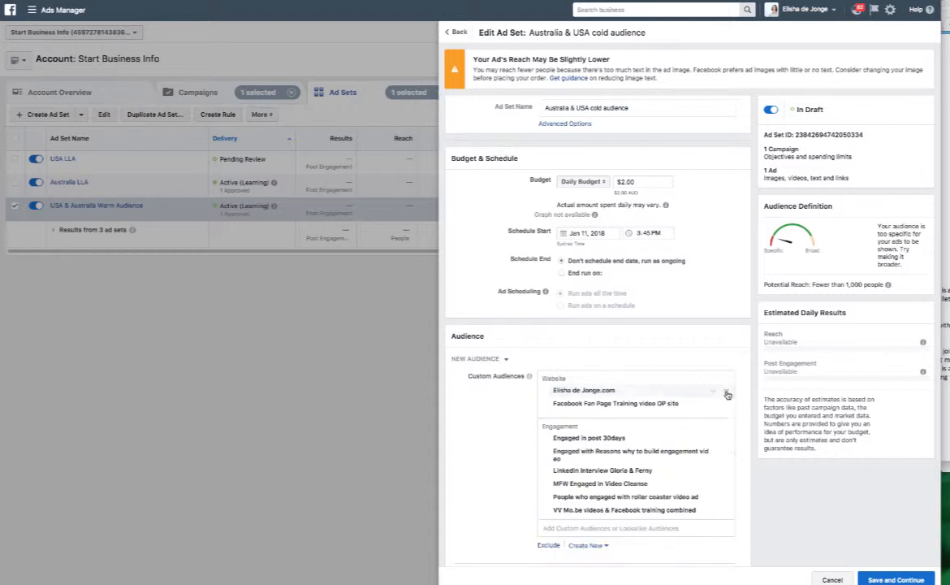
{"action": "left_click", "coordinate": [726, 393]}
{"action": "left_click", "coordinate": [726, 393]}
{"action": "left_click", "coordinate": [727, 393]}
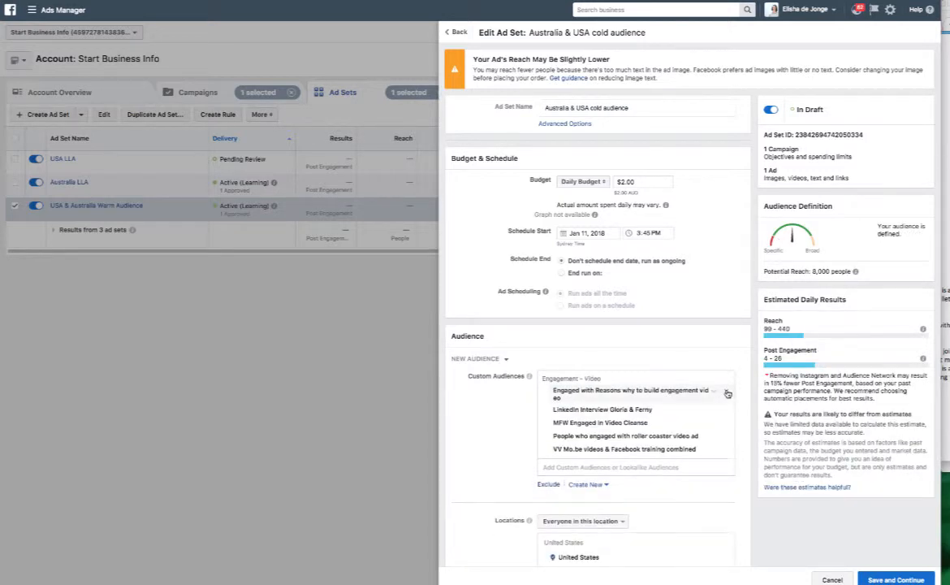
{"action": "left_click", "coordinate": [726, 393]}
{"action": "left_click", "coordinate": [726, 393]}
{"action": "left_click", "coordinate": [727, 393]}
{"action": "left_click", "coordinate": [727, 393]}
{"action": "left_click", "coordinate": [727, 393]}
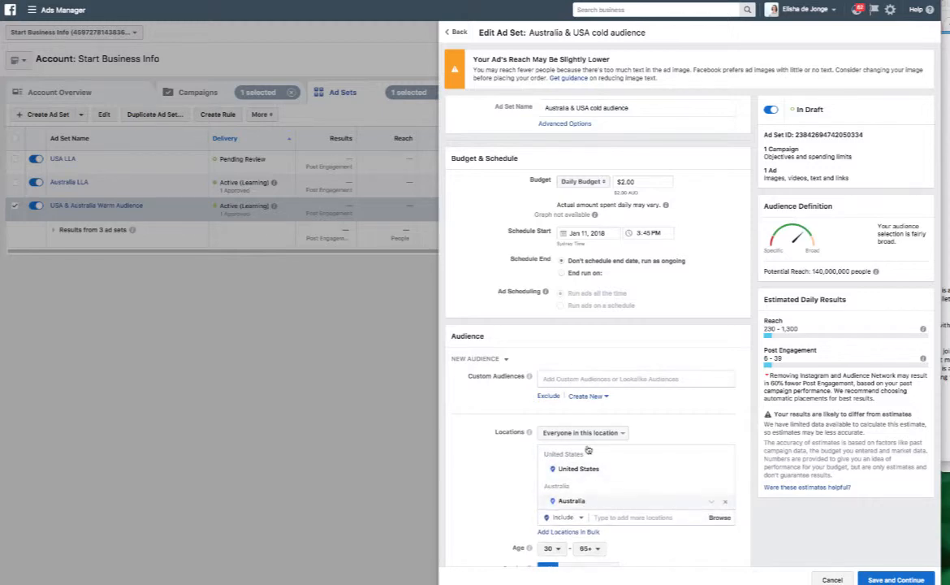
Add Ray Higdon and My Lead System PRO as interests in the detailed targeting.
{"action": "scroll", "coordinate": [634, 425], "scroll_direction": "down", "scroll_amount": 1}
{"action": "scroll", "coordinate": [635, 424], "scroll_direction": "down", "scroll_amount": 4}
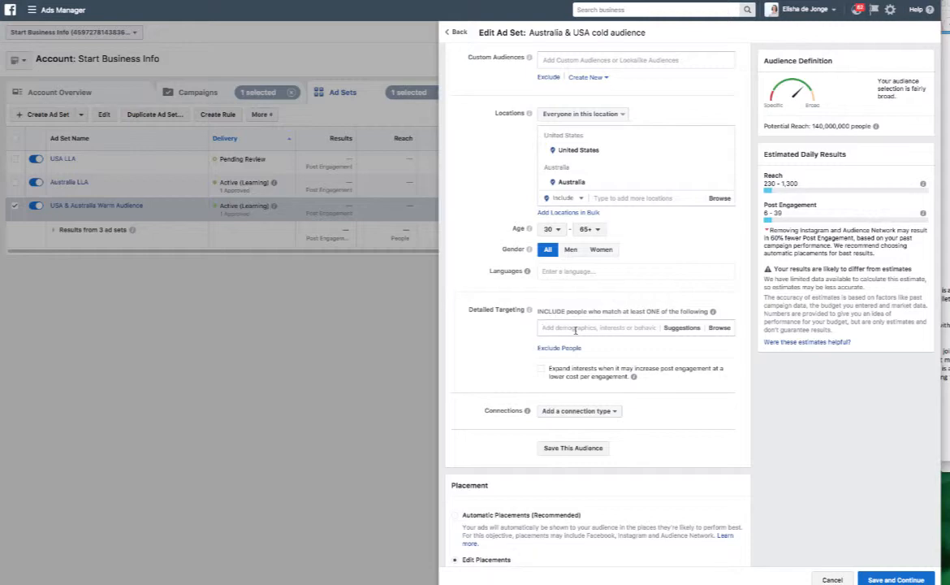
{"action": "type", "text": "ray higdon"}
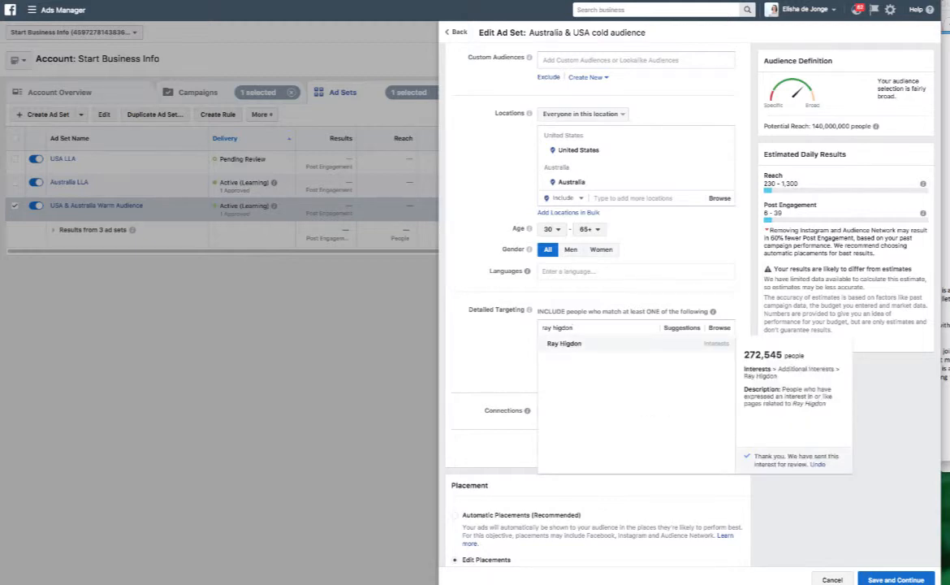
{"action": "key", "text": "Return"}
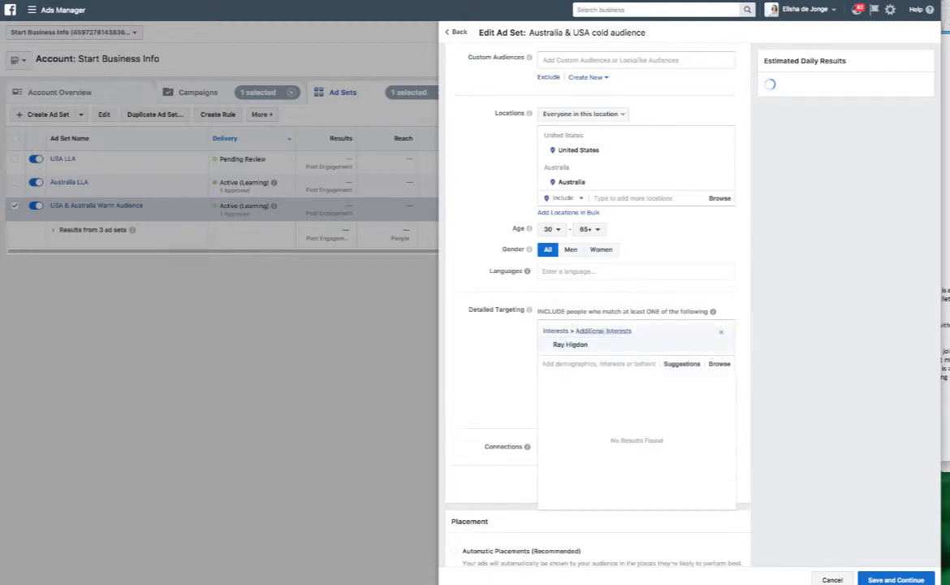
{"action": "type", "text": "my lead "}
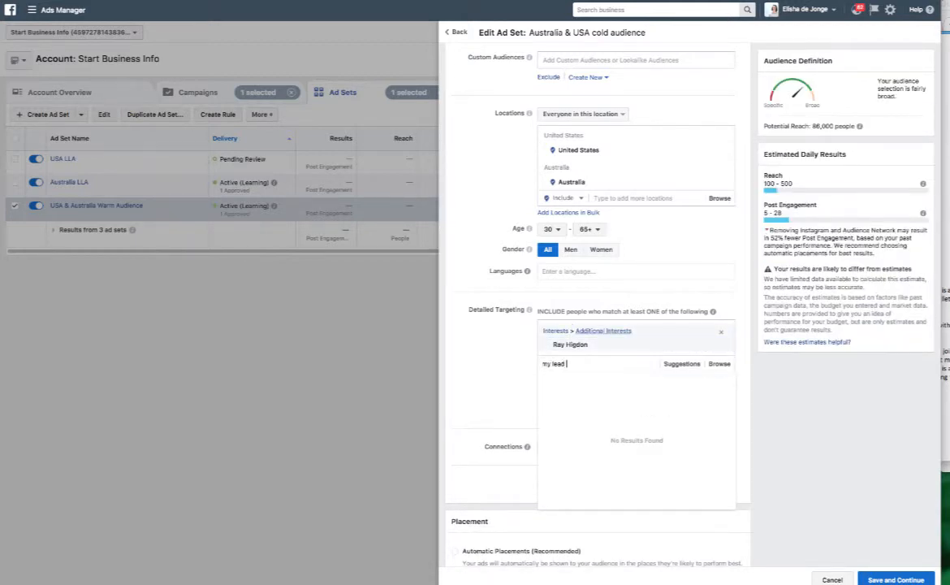
{"action": "type", "text": "systemp"}
{"action": "key", "text": "BackSpace"}
{"action": "key", "text": "Return"}
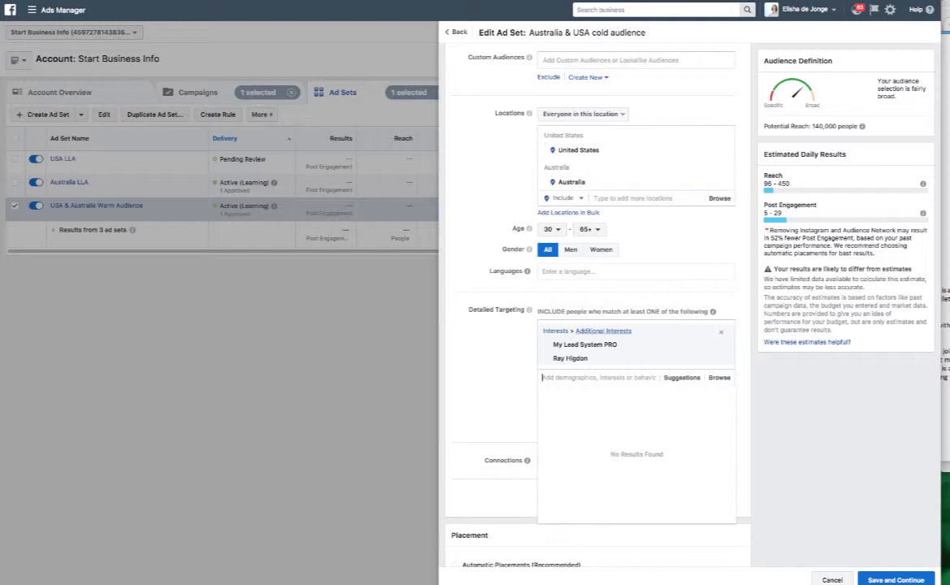
Add the interest Network Marketing Pro - Eric Worre to the detailed targeting.
{"action": "type", "text": "ar"}
{"action": "type", "text": "ic worree"}
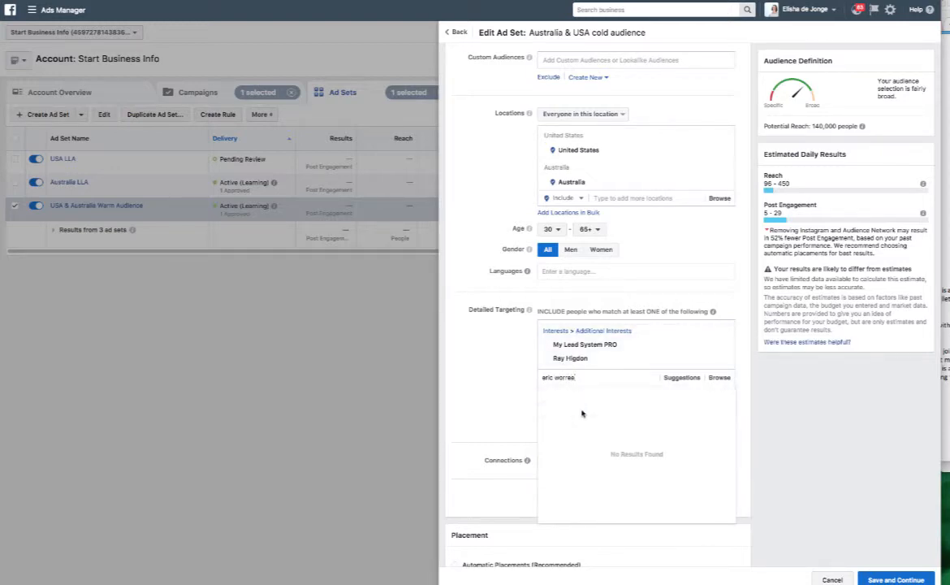
{"action": "triple_click", "coordinate": [584, 376]}
{"action": "key", "text": "BackSpace"}
{"action": "type", "text": "er"}
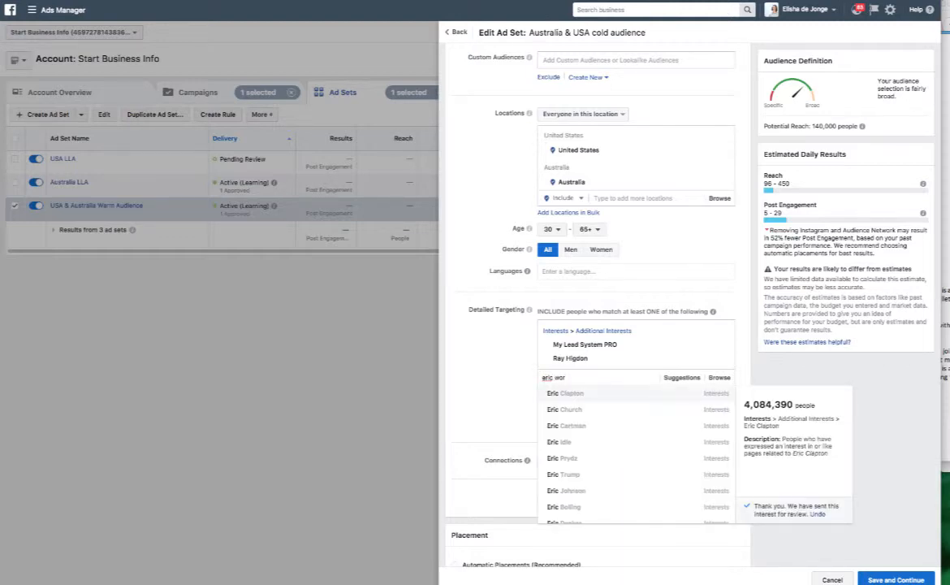
{"action": "type", "text": "ic wor"}
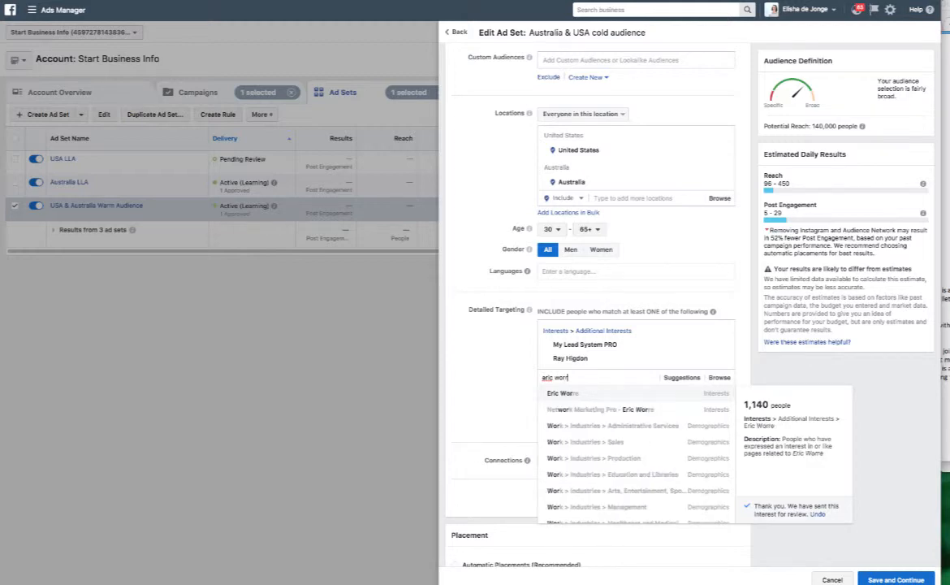
{"action": "left_click", "coordinate": [587, 408]}
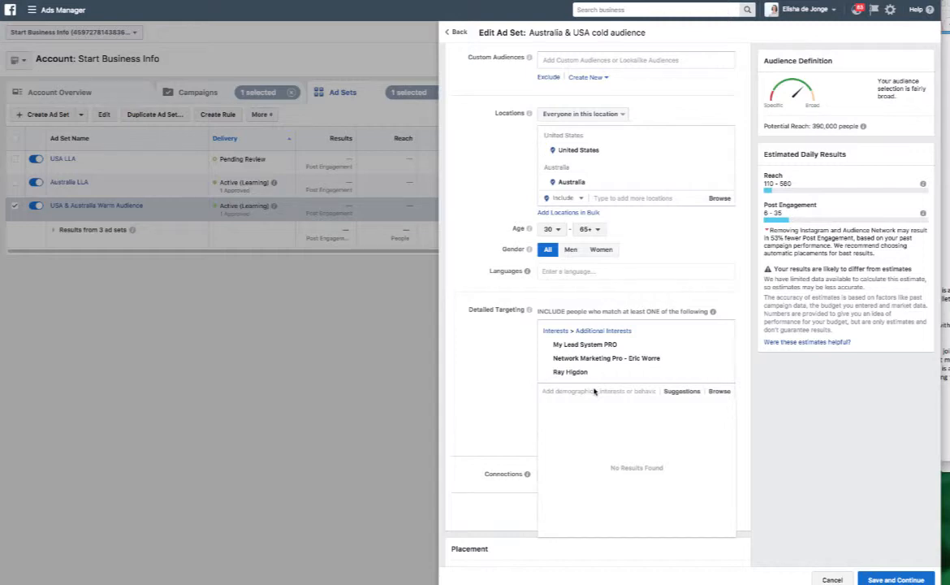
Try Tony Robbins as an additional interest and remove it from the detailed targeting again.
{"action": "type", "text": "tony robbins"}
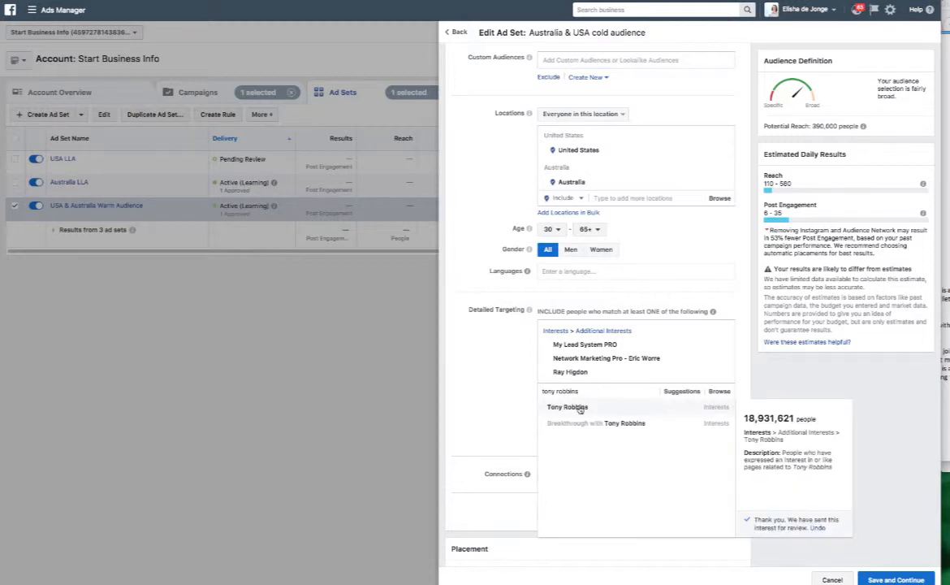
{"action": "left_click", "coordinate": [580, 409]}
{"action": "mouse_move", "coordinate": [591, 394]}
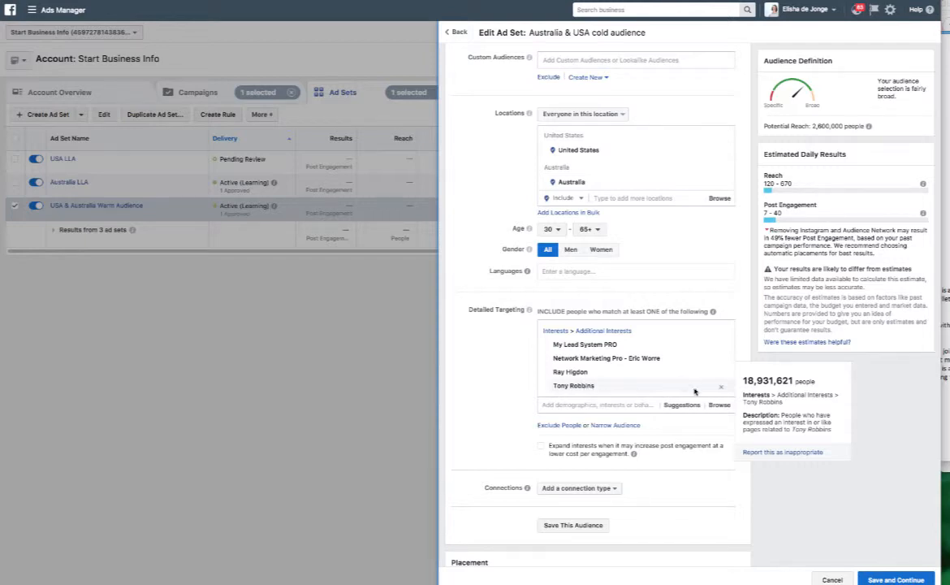
{"action": "left_click", "coordinate": [721, 388]}
{"action": "left_click", "coordinate": [597, 393]}
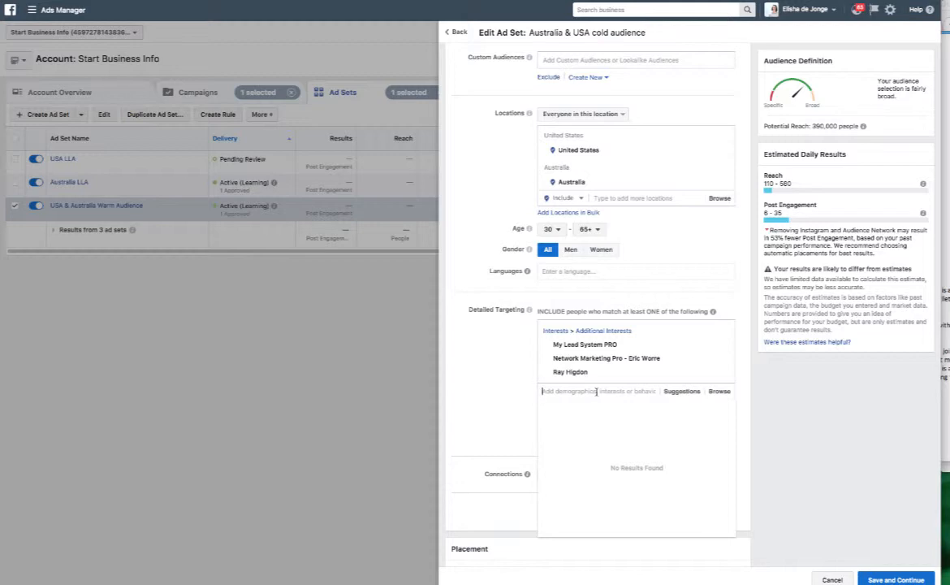
Add Russell Brunson as an interest in the detailed targeting and save the Australia & USA cold audience ad set.
{"action": "type", "text": "russell brunson"}
{"action": "left_click", "coordinate": [573, 405]}
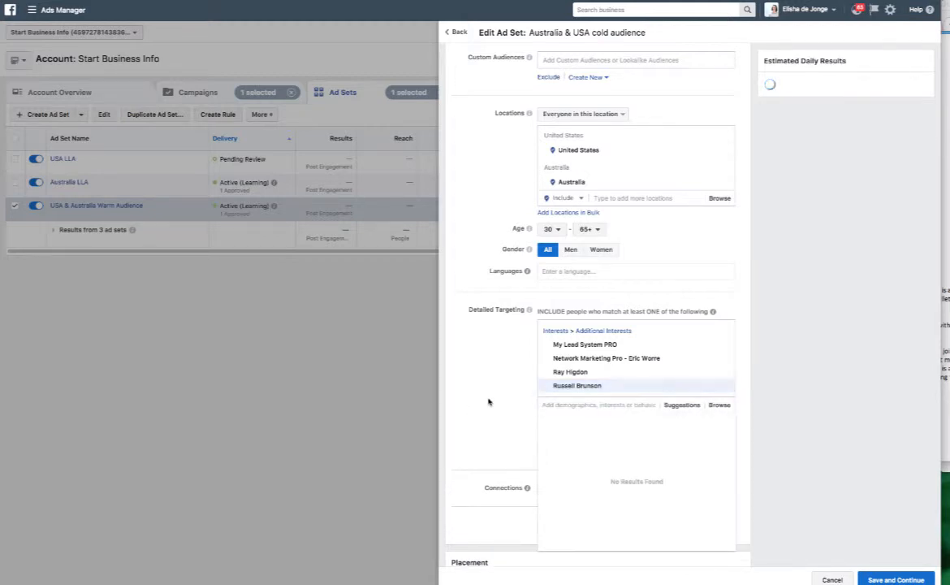
{"action": "left_click", "coordinate": [490, 402]}
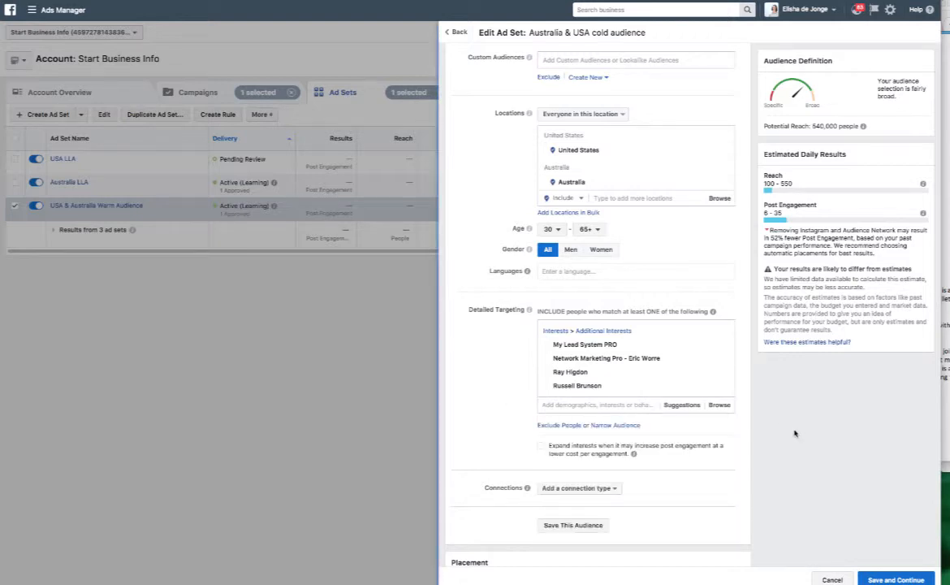
{"action": "scroll", "coordinate": [787, 472], "scroll_direction": "down", "scroll_amount": 3}
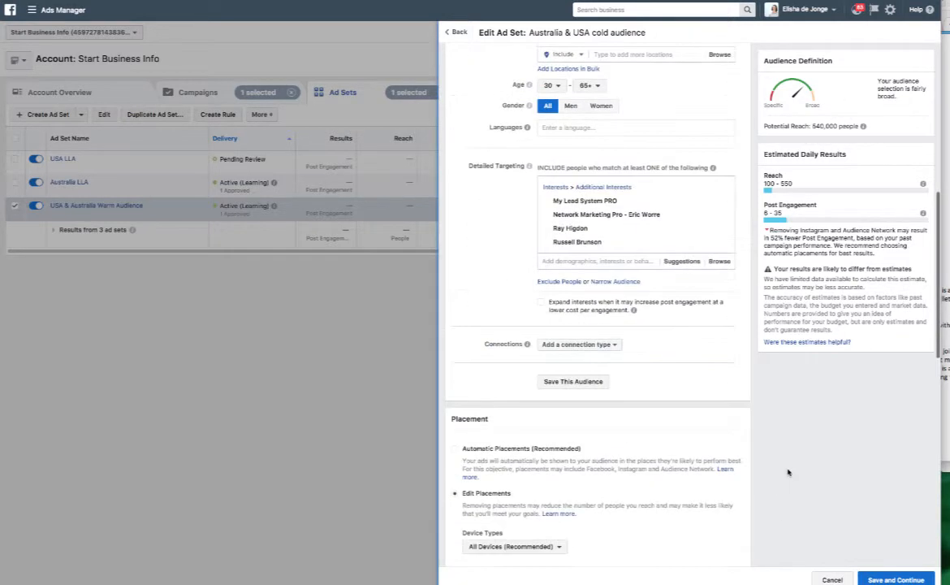
{"action": "scroll", "coordinate": [788, 472], "scroll_direction": "down", "scroll_amount": 9}
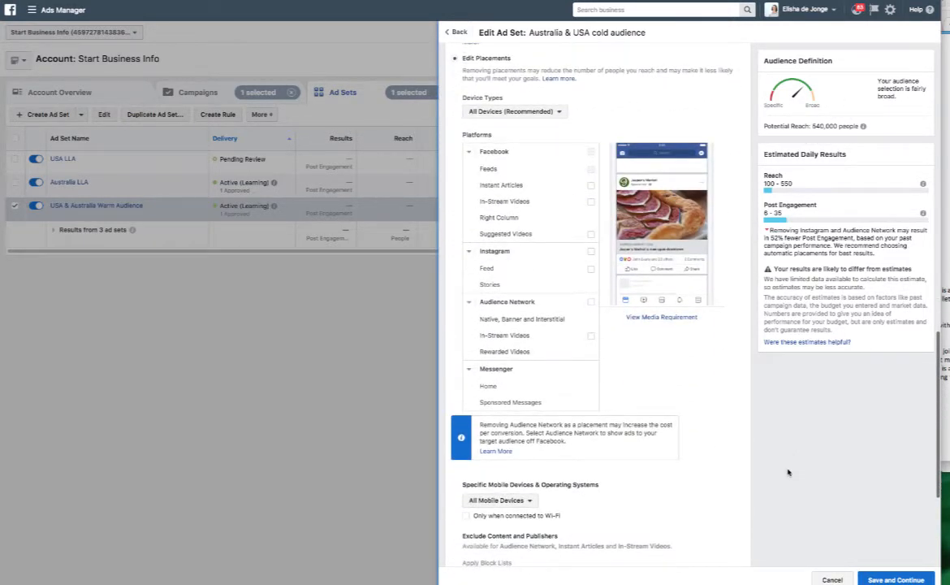
{"action": "scroll", "coordinate": [787, 471], "scroll_direction": "down", "scroll_amount": 4}
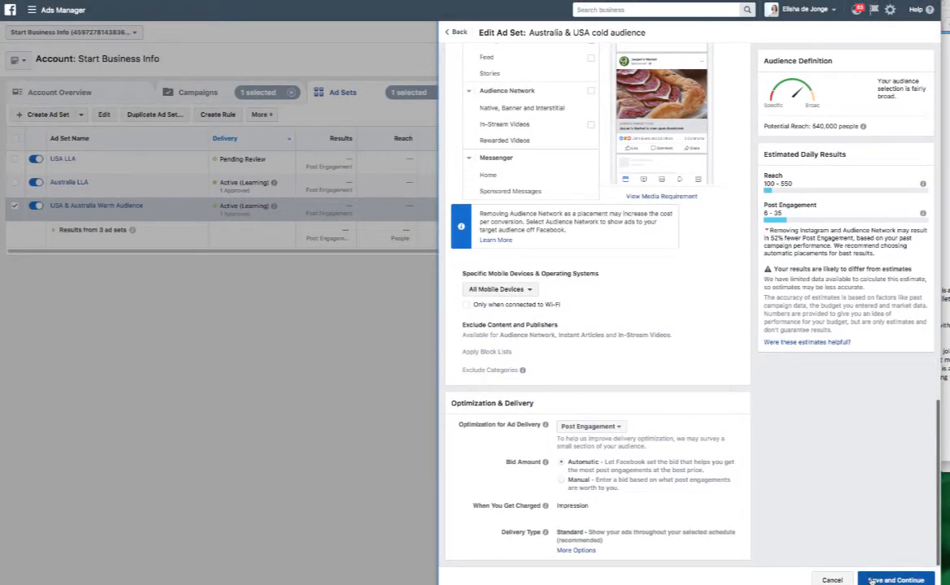
{"action": "left_click", "coordinate": [872, 580]}
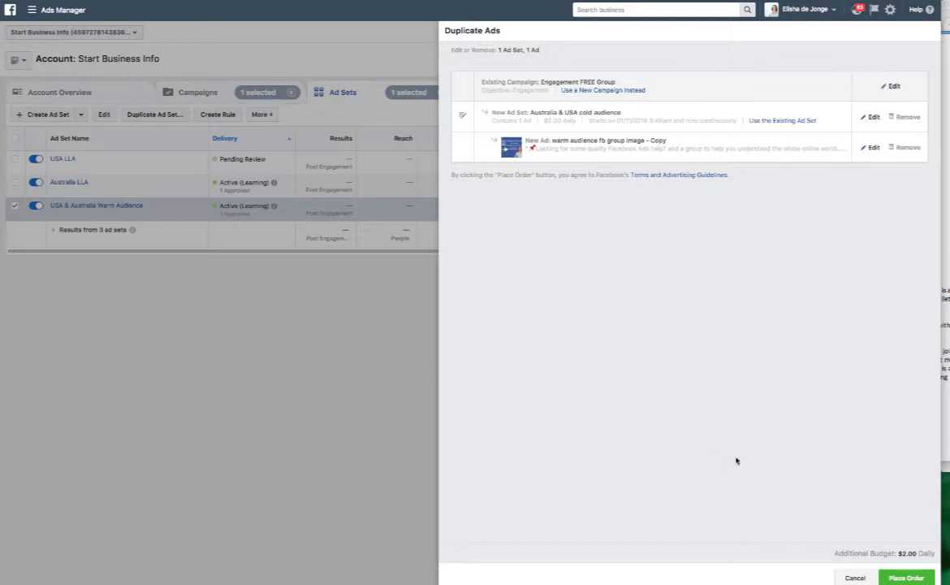
Rename the duplicated ad as "cold audience fb group image", save it and place the order for the duplicate.
{"action": "left_click", "coordinate": [871, 147]}
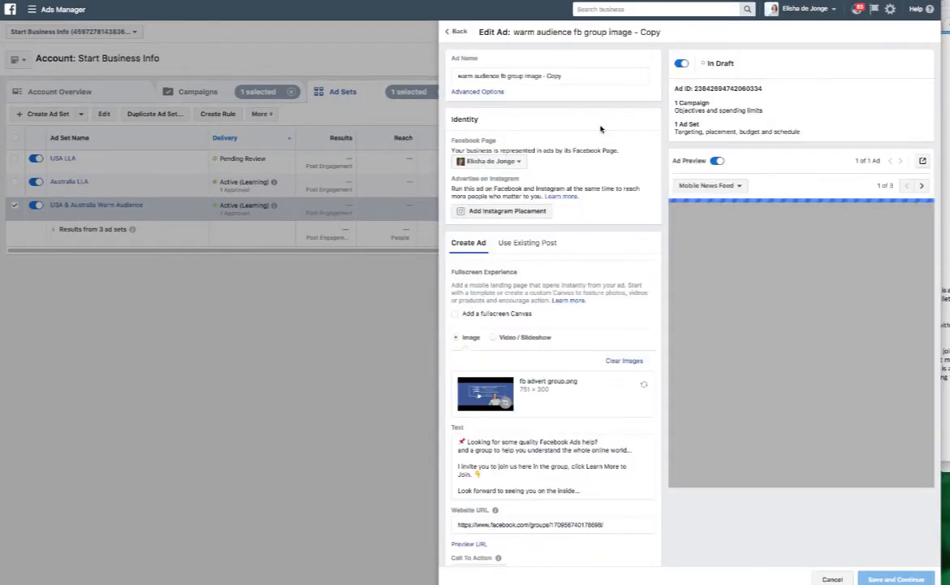
{"action": "double_click", "coordinate": [457, 75]}
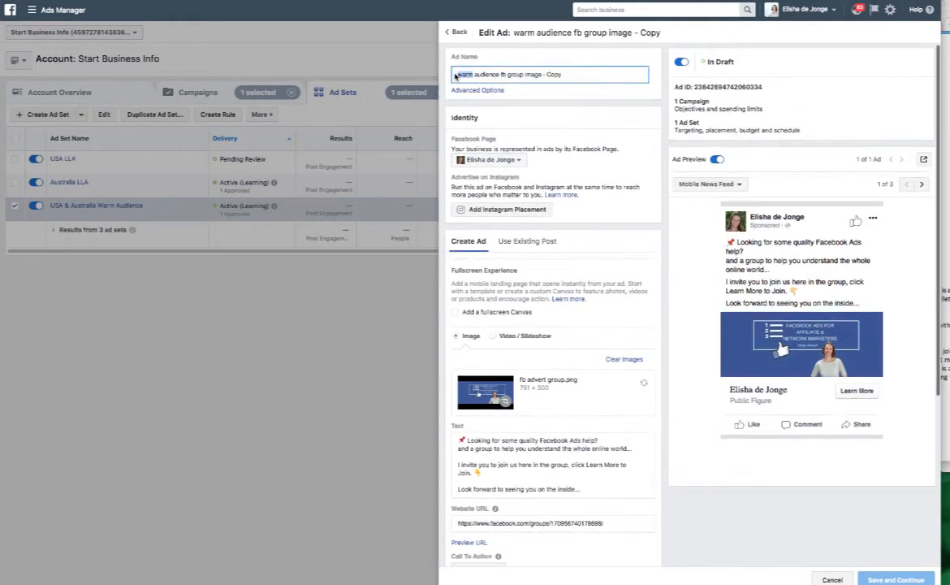
{"action": "type", "text": "cold"}
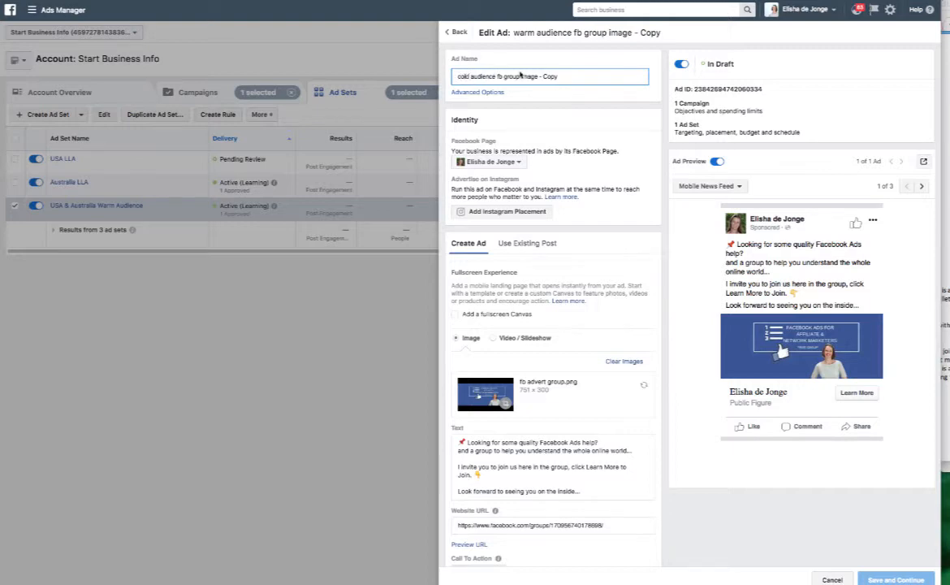
{"action": "left_click_drag", "start_coordinate": [539, 76], "coordinate": [584, 77]}
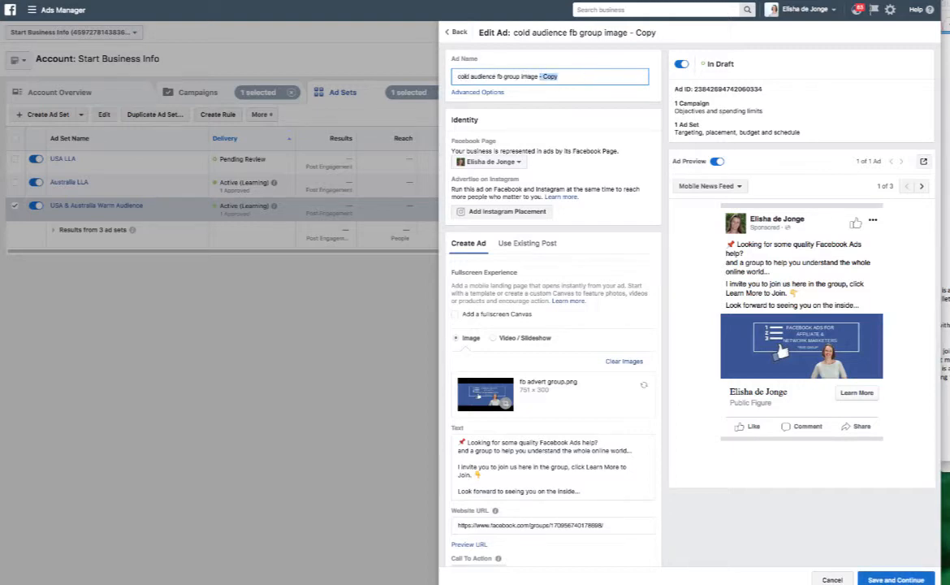
{"action": "key", "text": "BackSpace"}
{"action": "left_click", "coordinate": [881, 579]}
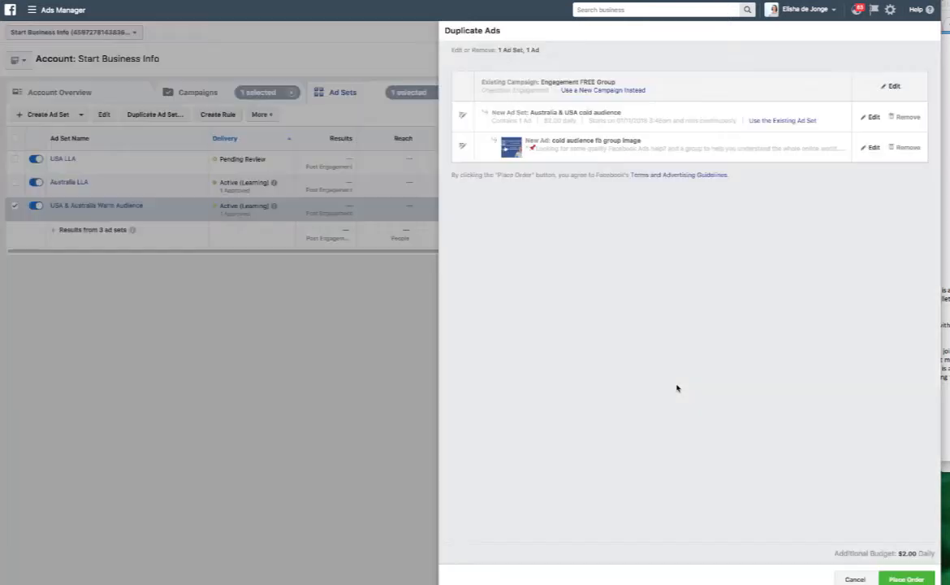
{"action": "left_click", "coordinate": [906, 577]}
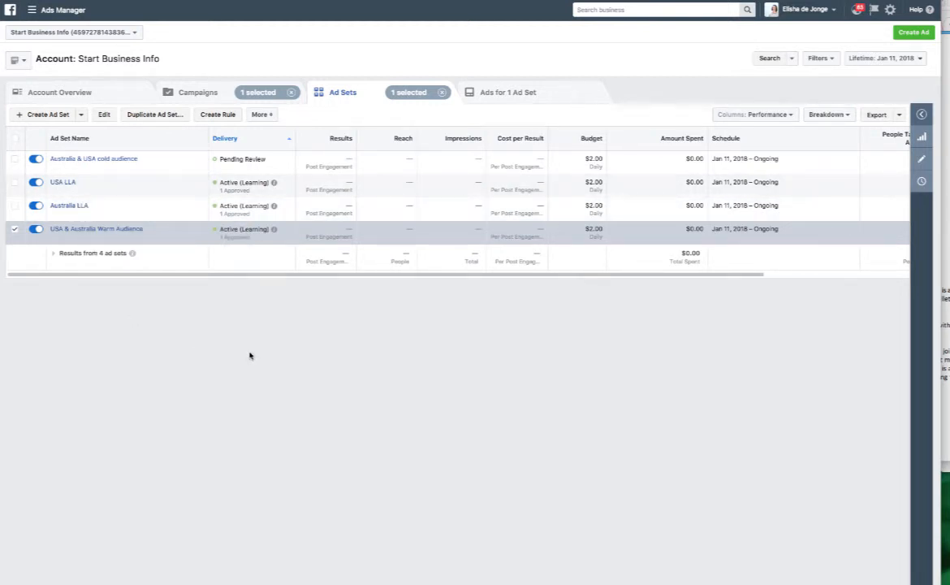
Review the Engagement FREE Group campaign, its ad sets and the ad inside the USA & Australia Warm Audience ad set.
{"action": "left_click", "coordinate": [195, 91]}
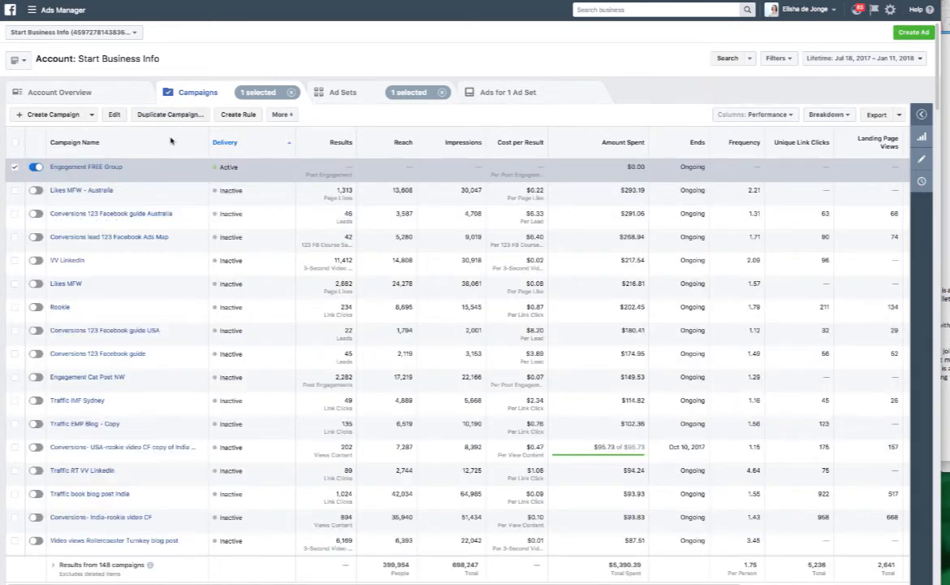
{"action": "mouse_move", "coordinate": [54, 173]}
{"action": "left_click", "coordinate": [354, 95]}
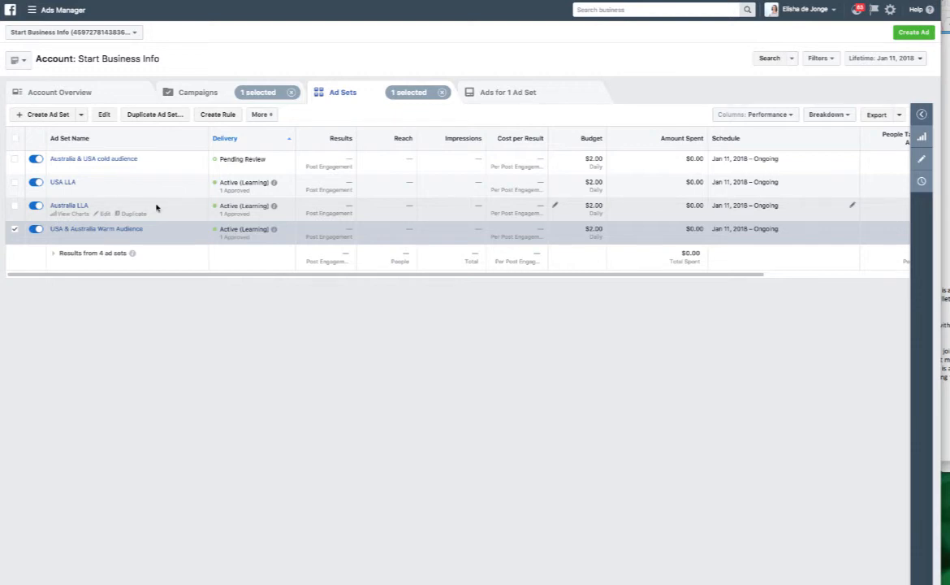
{"action": "left_click", "coordinate": [527, 95]}
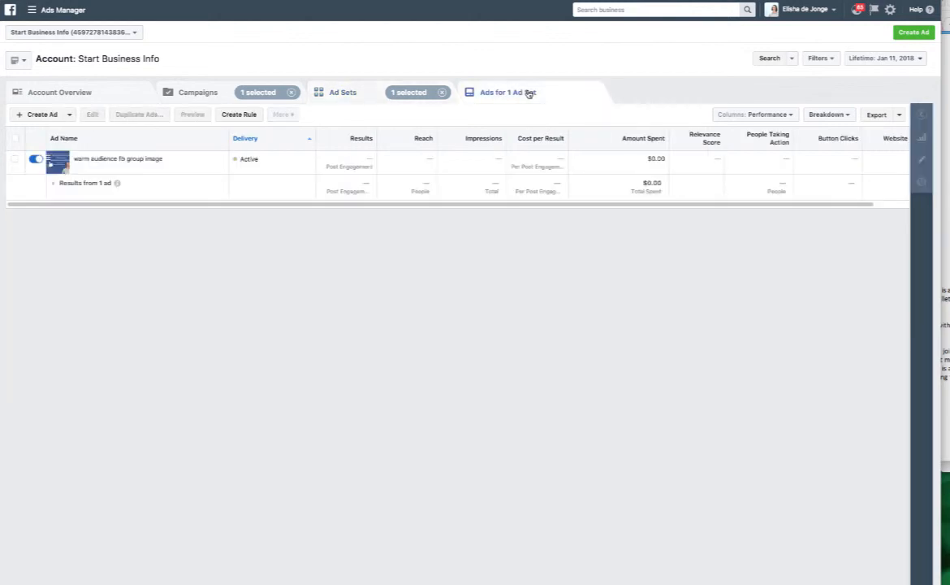
{"action": "mouse_move", "coordinate": [91, 168]}
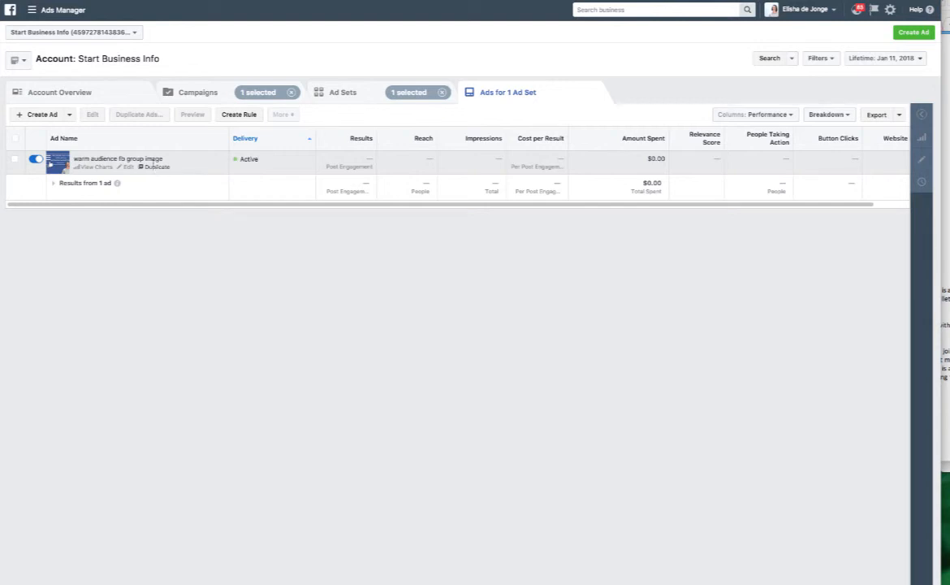
{"action": "left_click", "coordinate": [347, 93]}
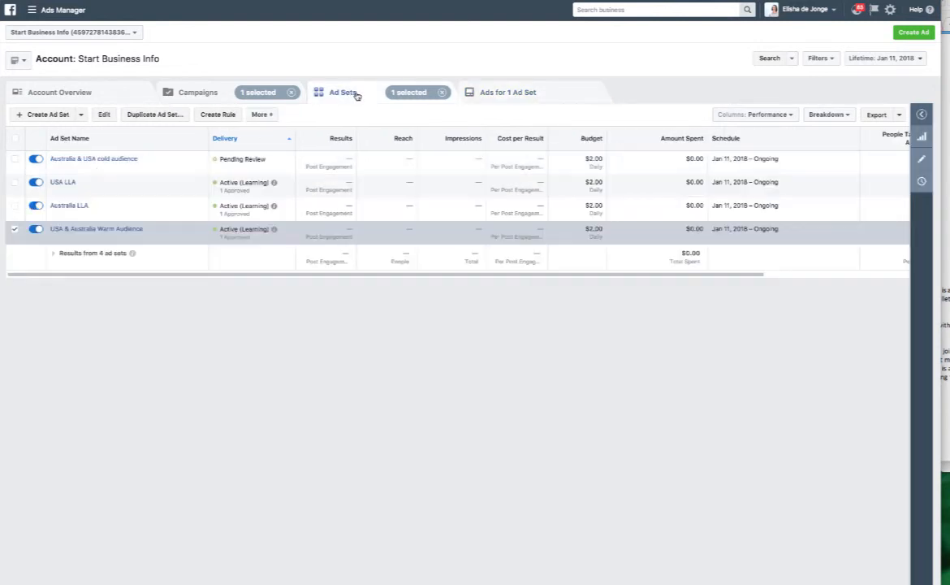
Deselect the warm audience ad set and review the ads of the whole campaign and of the Australia & USA cold audience ad set.
{"action": "left_click", "coordinate": [16, 232]}
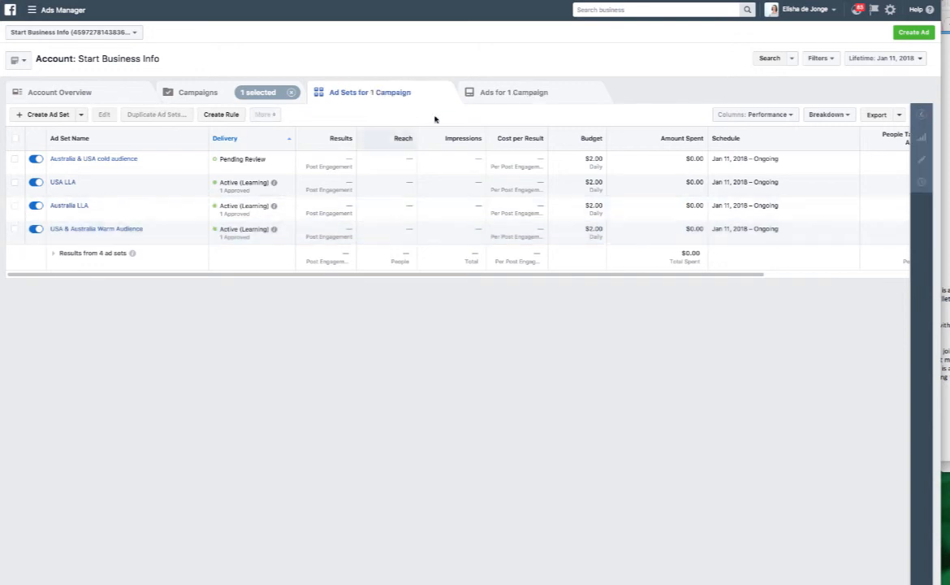
{"action": "left_click", "coordinate": [469, 94]}
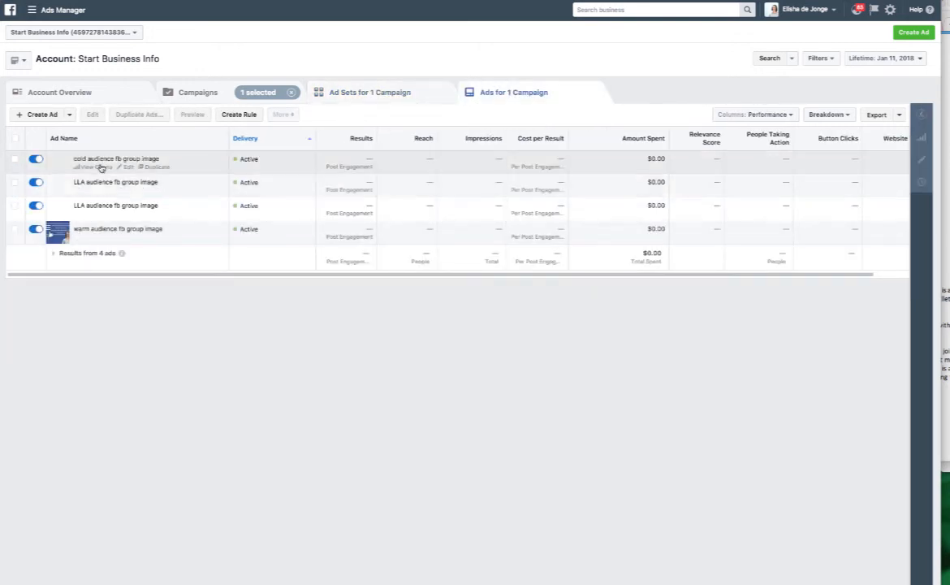
{"action": "mouse_move", "coordinate": [123, 254]}
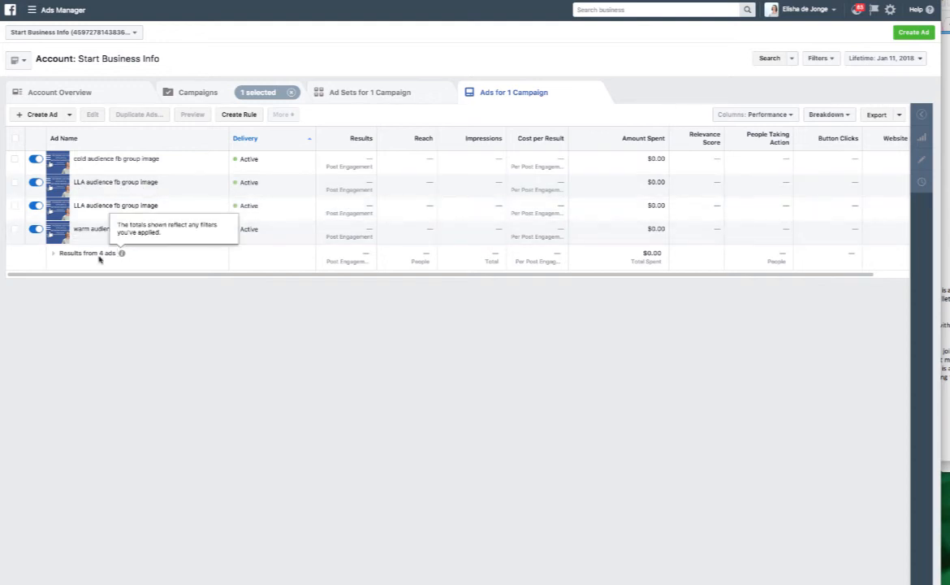
{"action": "left_click", "coordinate": [366, 93]}
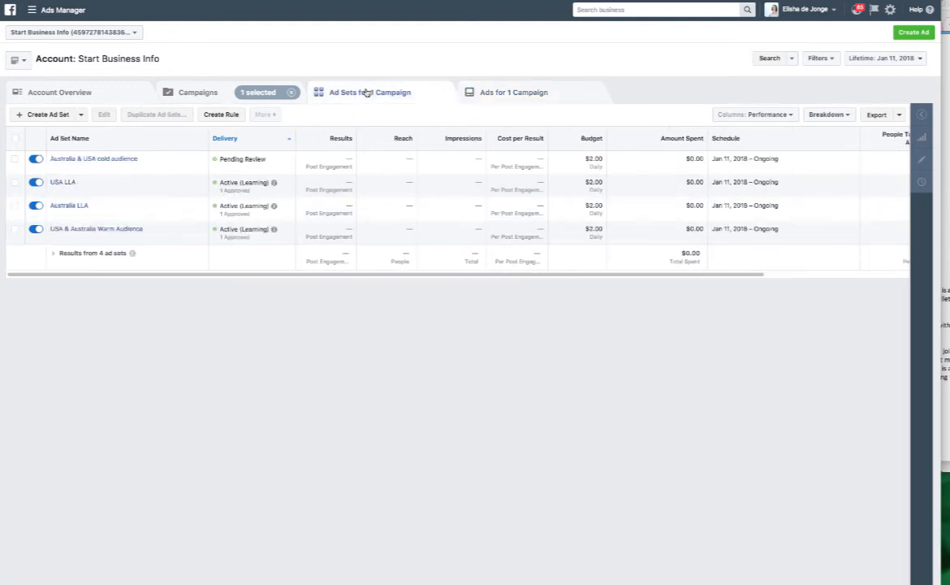
{"action": "left_click", "coordinate": [113, 160]}
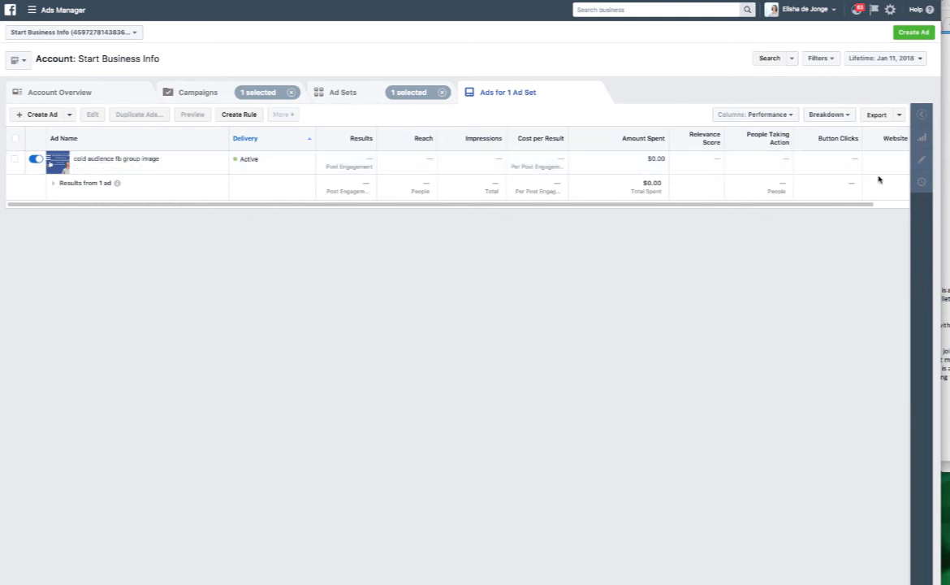
{"action": "left_click", "coordinate": [346, 94]}
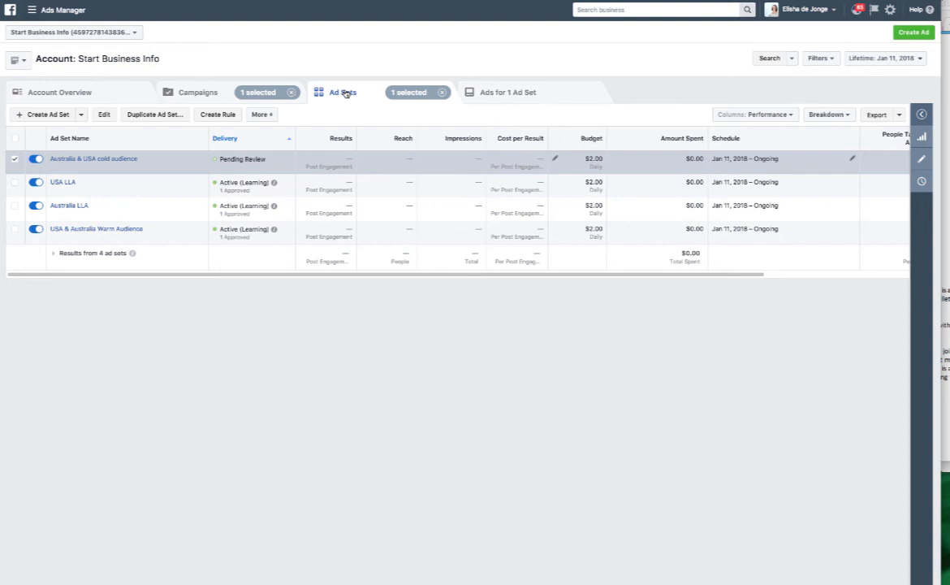